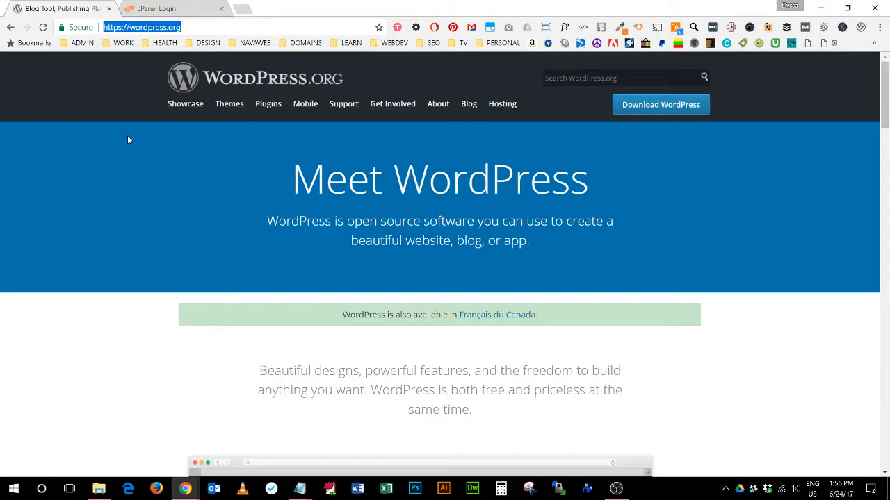
Download the WordPress 4.8 package from WordPress.org and save it as wordpress-4.8.zip.
{"action": "left_click", "coordinate": [645, 109]}
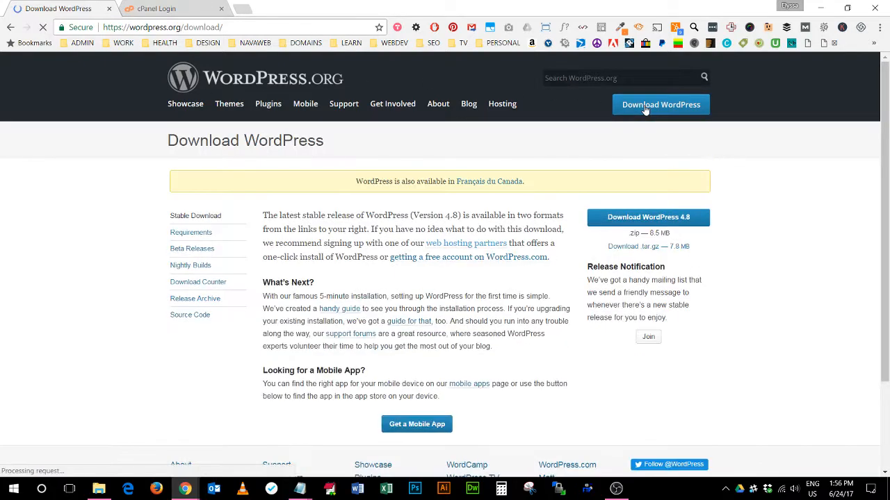
{"action": "left_click", "coordinate": [643, 218]}
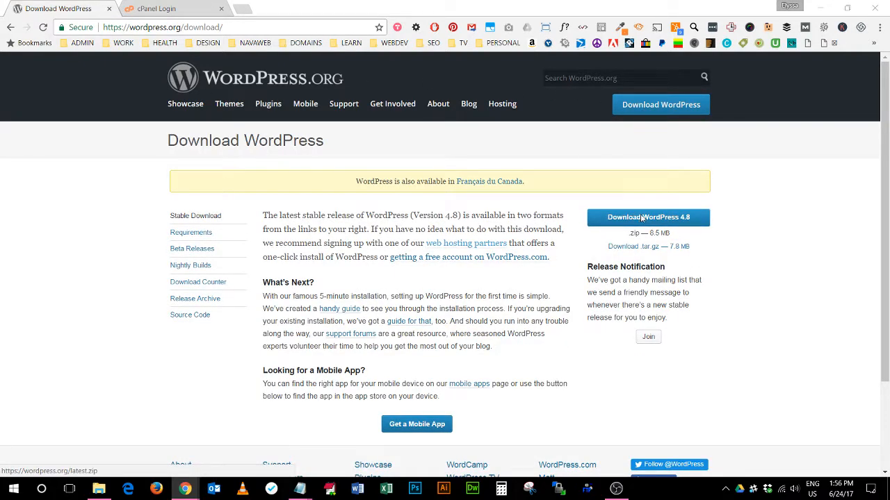
{"action": "left_click", "coordinate": [523, 409]}
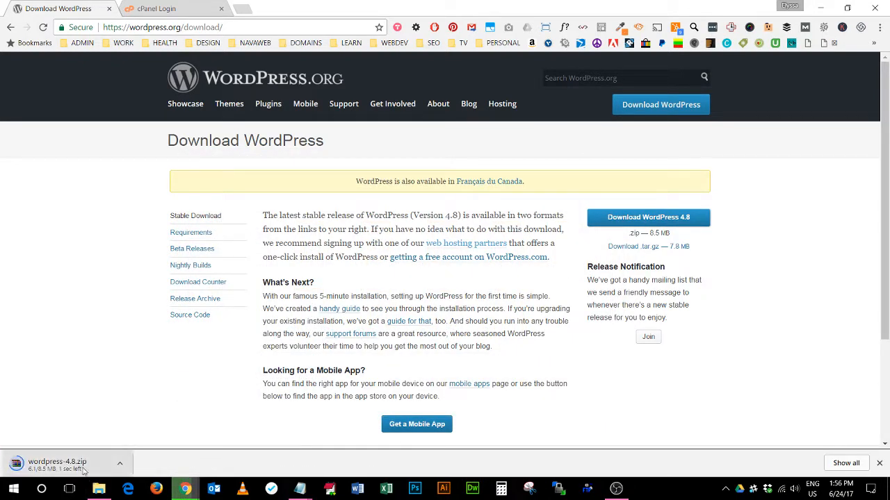
{"action": "left_click", "coordinate": [879, 462]}
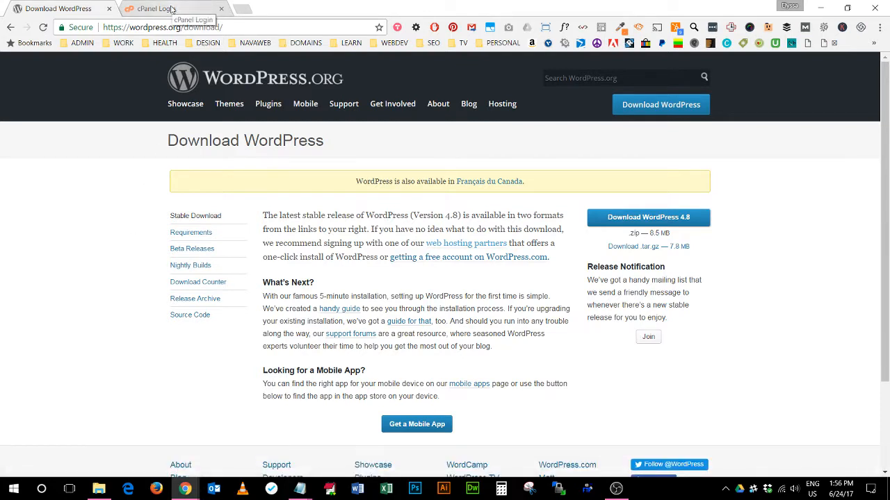
Log in to the cPanel hosting account and open File Manager at the public_html folder.
{"action": "left_click", "coordinate": [172, 8]}
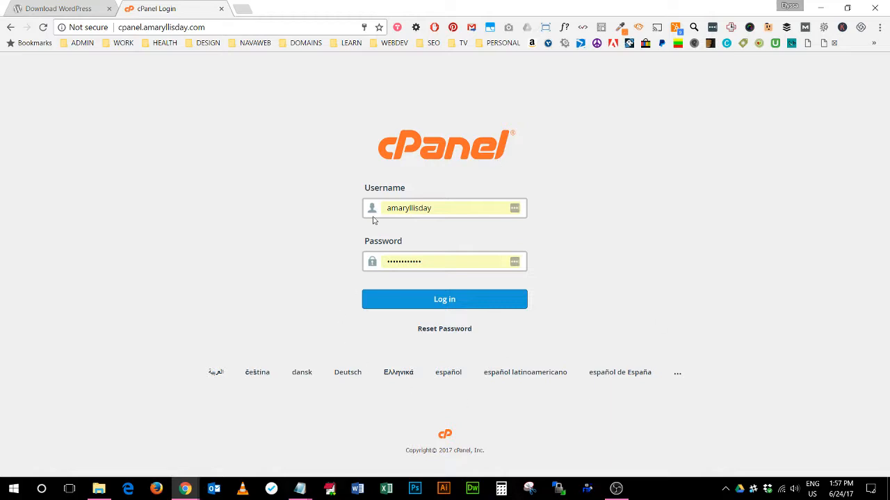
{"action": "left_click", "coordinate": [451, 304]}
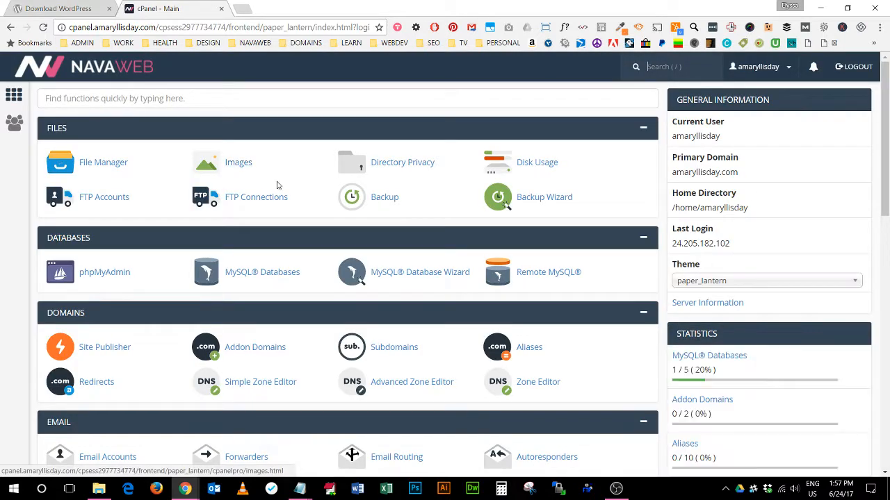
{"action": "left_click", "coordinate": [61, 165]}
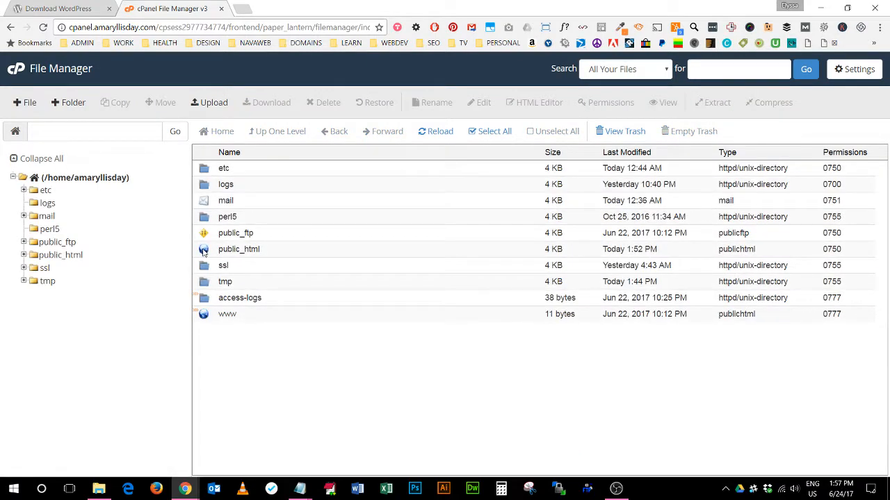
{"action": "double_click", "coordinate": [203, 251]}
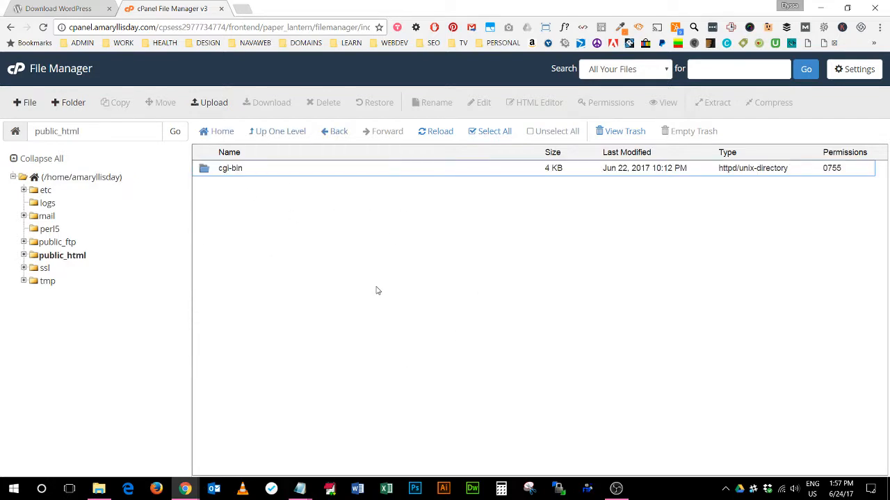
Upload wordpress-4.8.zip (8.49 MB) into public_html and reload the file list.
{"action": "left_click", "coordinate": [211, 103]}
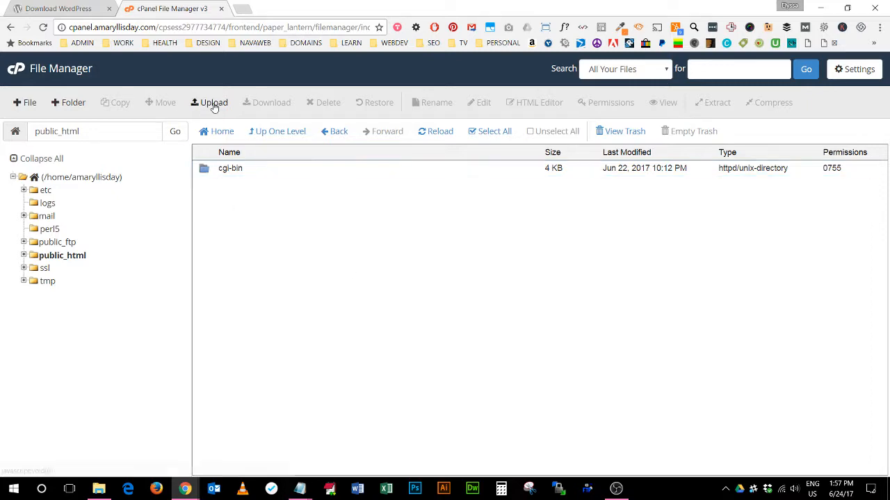
{"action": "left_click", "coordinate": [453, 263]}
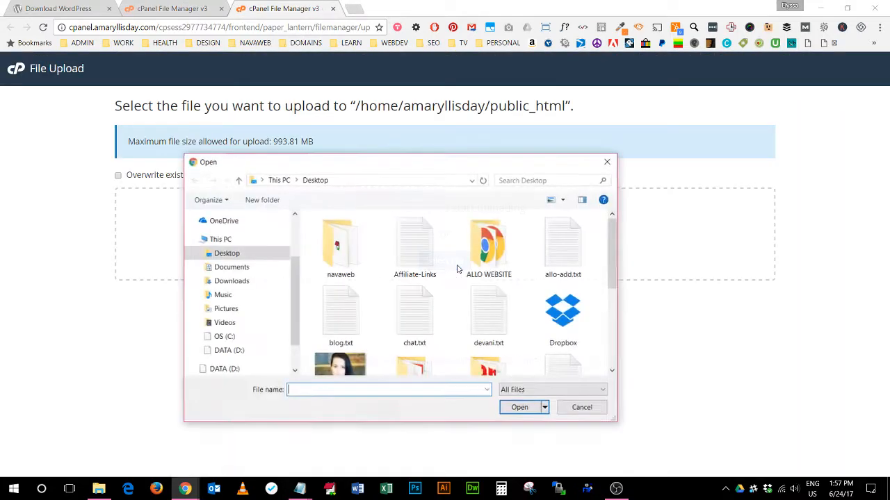
{"action": "scroll", "coordinate": [469, 341], "scroll_direction": "down", "scroll_amount": 5}
{"action": "left_click", "coordinate": [469, 340]}
{"action": "left_click", "coordinate": [518, 410]}
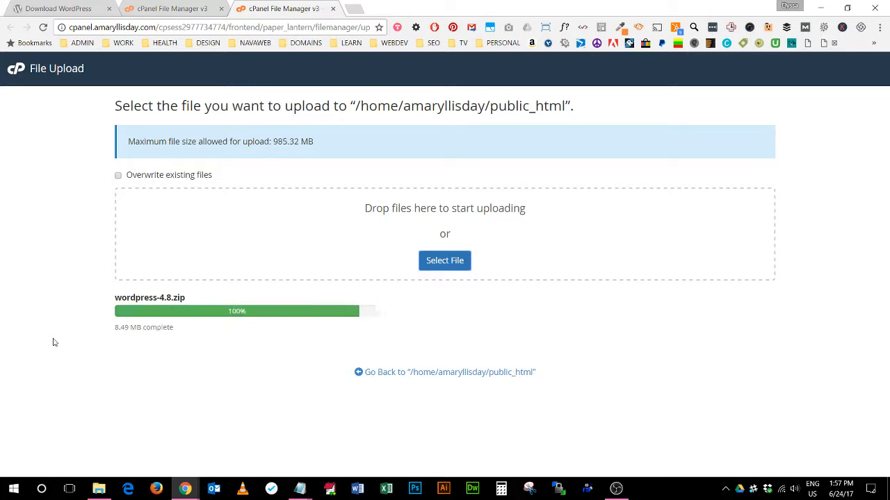
{"action": "left_click", "coordinate": [476, 375]}
{"action": "left_click", "coordinate": [435, 131]}
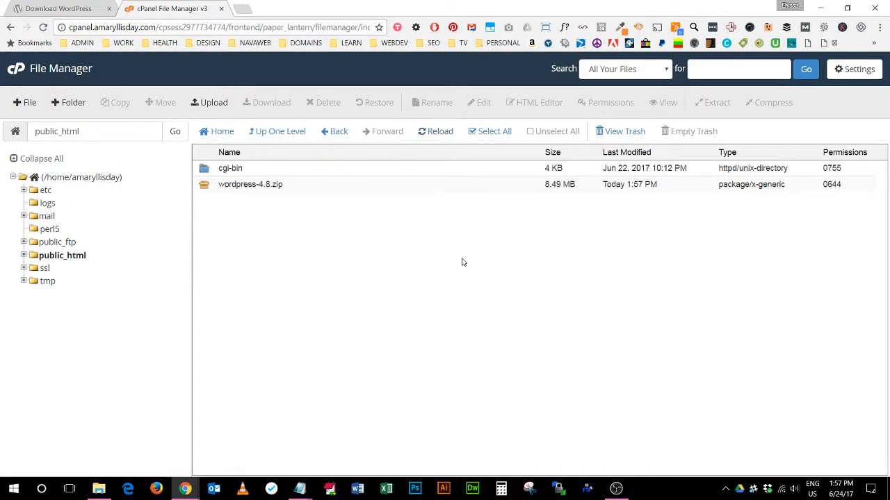
Extract wordpress-4.8.zip into /public_html, producing a new wordpress folder.
{"action": "left_click", "coordinate": [244, 185]}
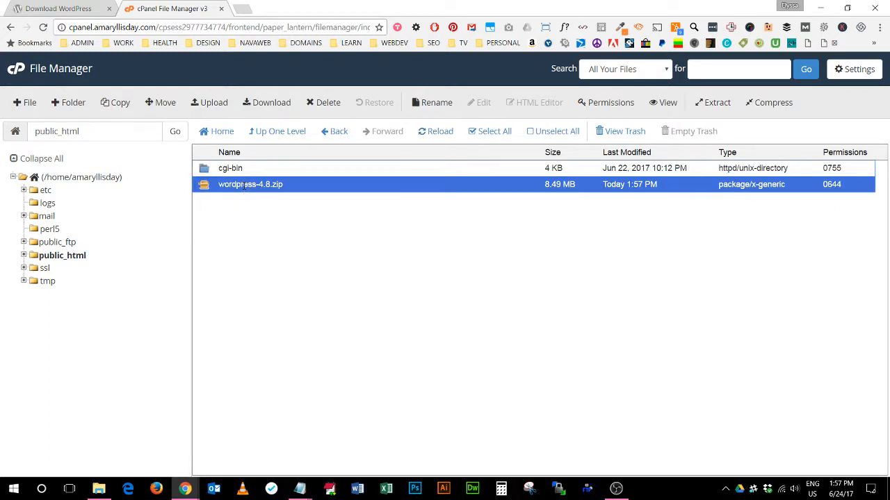
{"action": "right_click", "coordinate": [245, 186]}
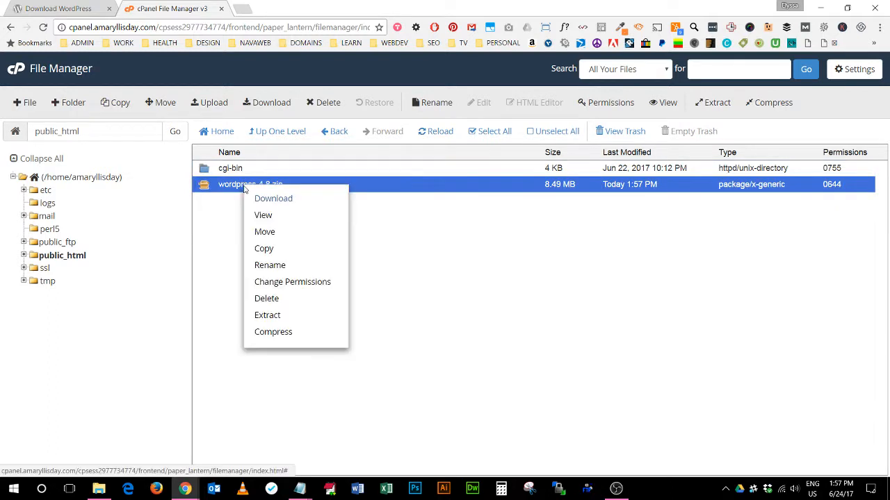
{"action": "left_click", "coordinate": [268, 317]}
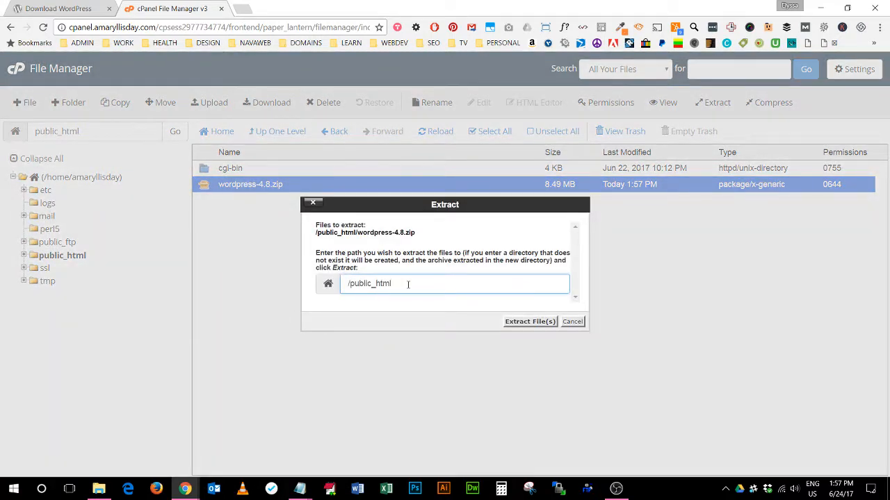
{"action": "left_click", "coordinate": [515, 326]}
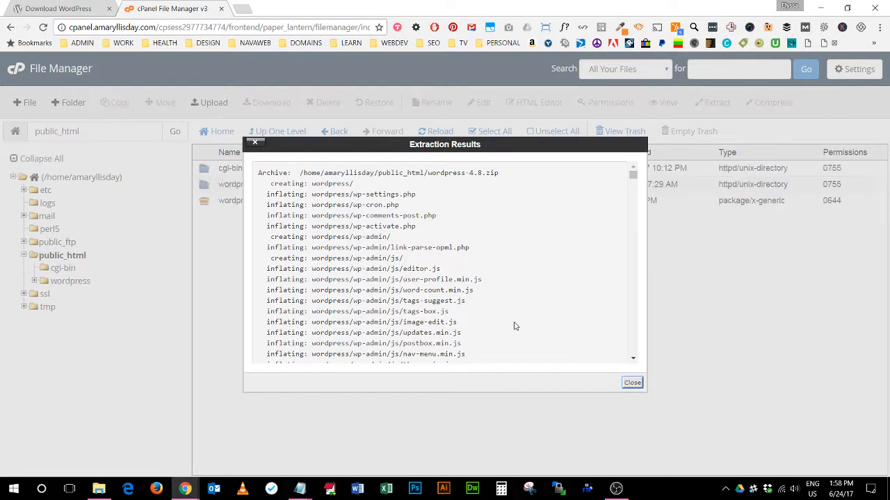
{"action": "left_click", "coordinate": [633, 384]}
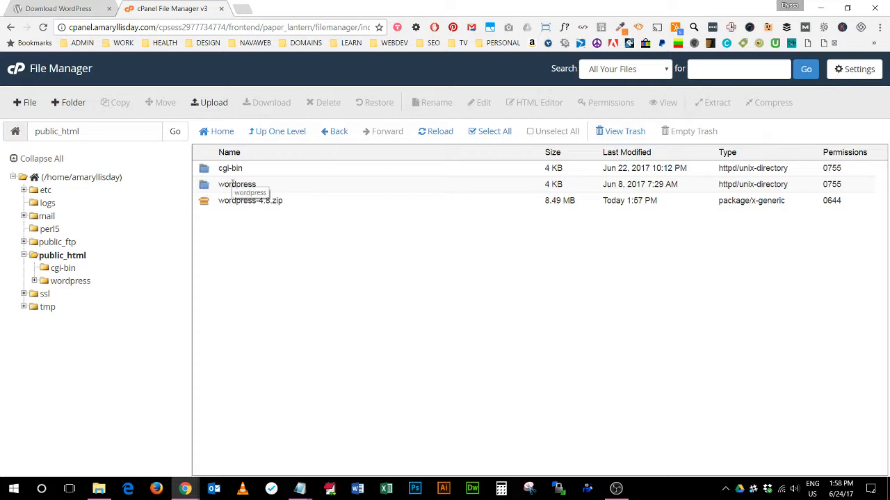
Move all files from wp-admin through xmlrpc.php out of the wordpress folder into /public_html/.
{"action": "double_click", "coordinate": [205, 186]}
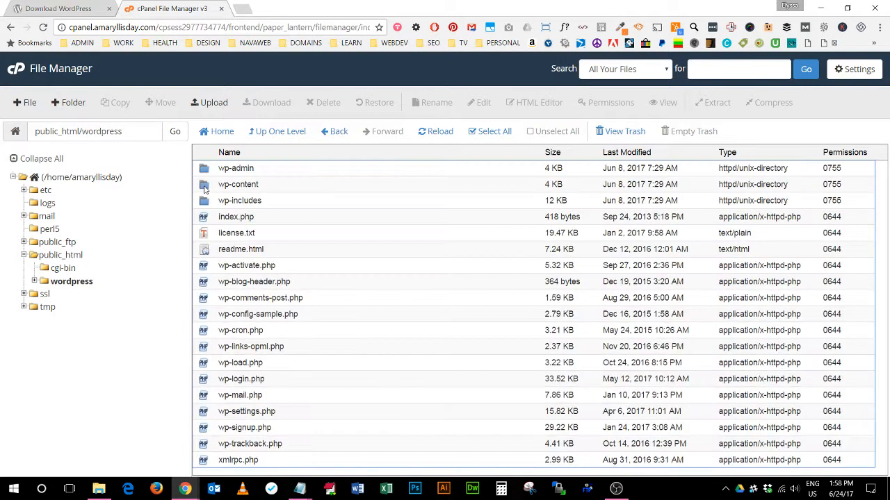
{"action": "left_click", "coordinate": [207, 169]}
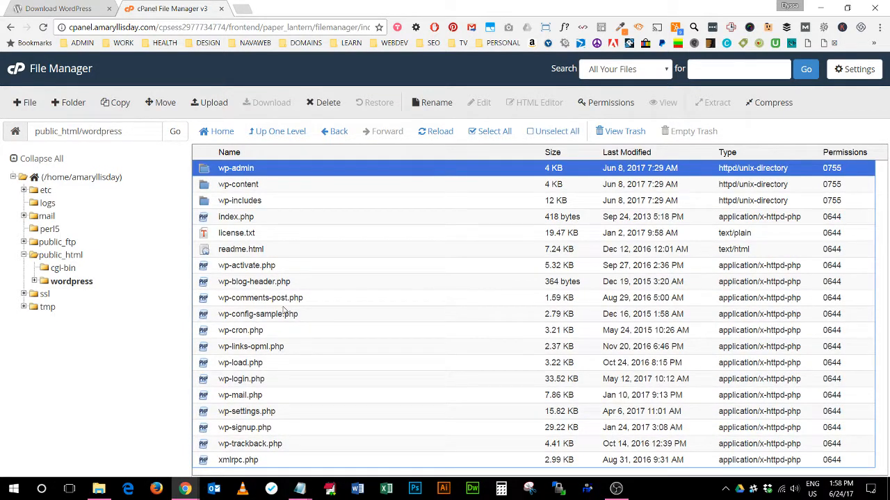
{"action": "left_click", "coordinate": [248, 461], "text": "shift"}
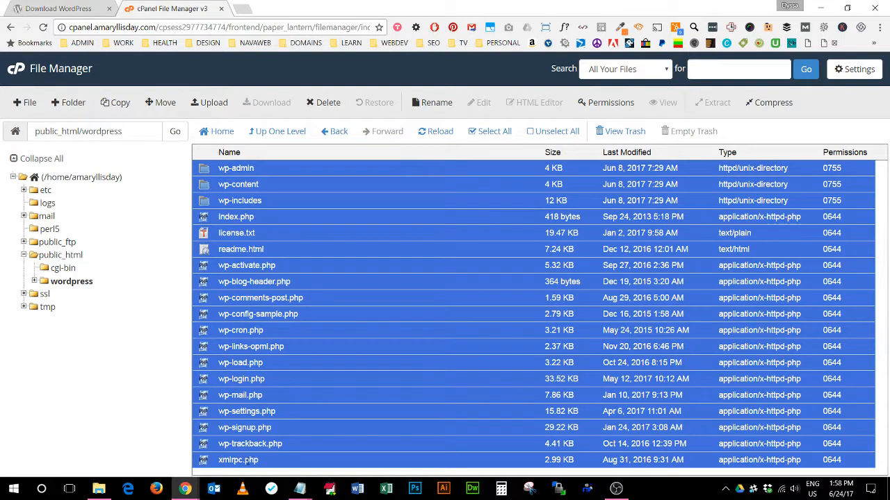
{"action": "right_click", "coordinate": [260, 299]}
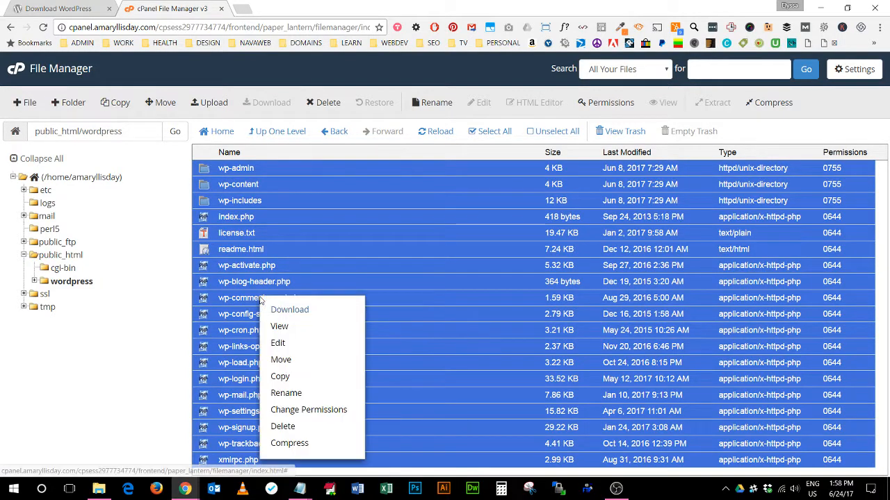
{"action": "left_click", "coordinate": [281, 360]}
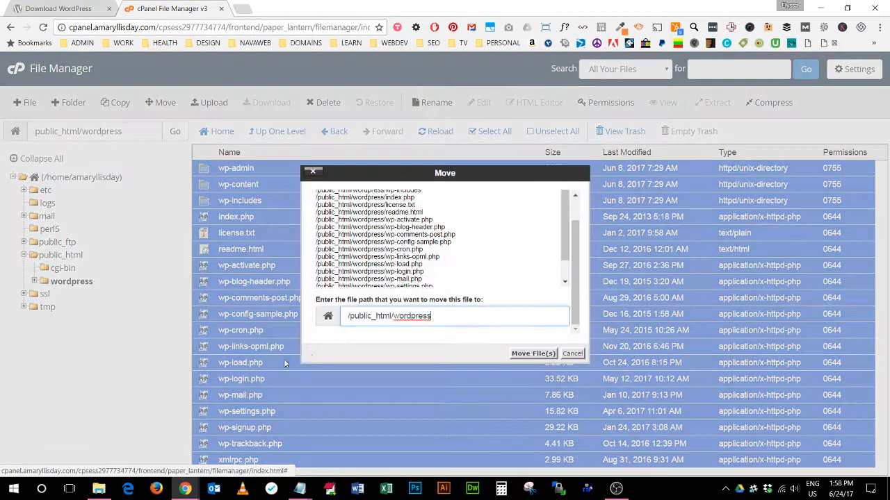
{"action": "key", "text": "BackSpace"}
{"action": "key", "text": "BackSpace"}
{"action": "key", "text": "BackSpace"}
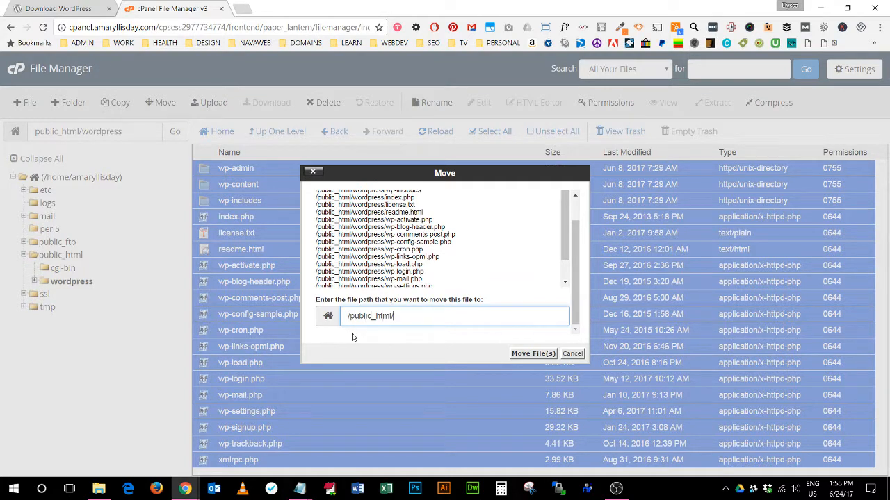
{"action": "type", "text": "/"}
{"action": "left_click", "coordinate": [526, 355]}
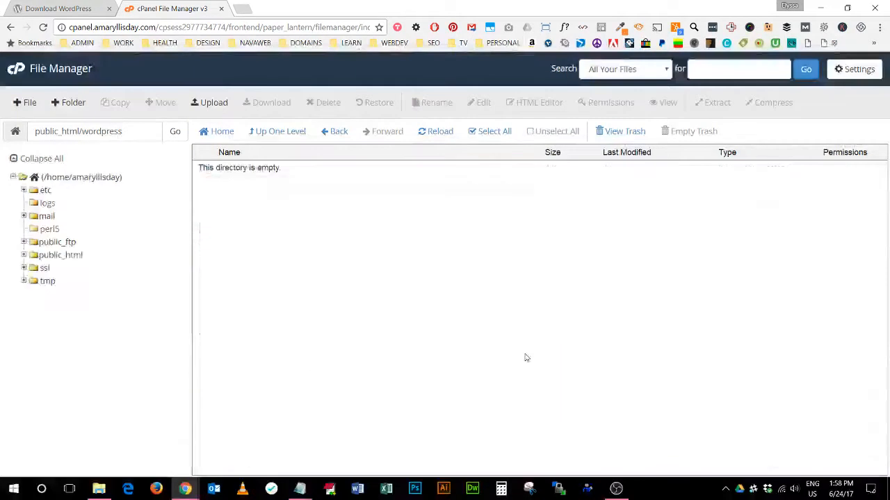
Delete the empty wordpress folder from public_html and refresh the file list.
{"action": "left_click", "coordinate": [223, 133]}
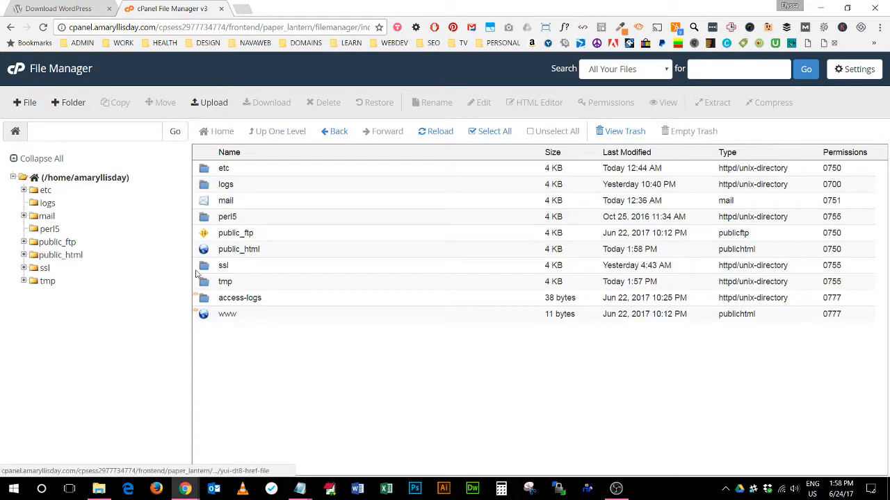
{"action": "double_click", "coordinate": [206, 251]}
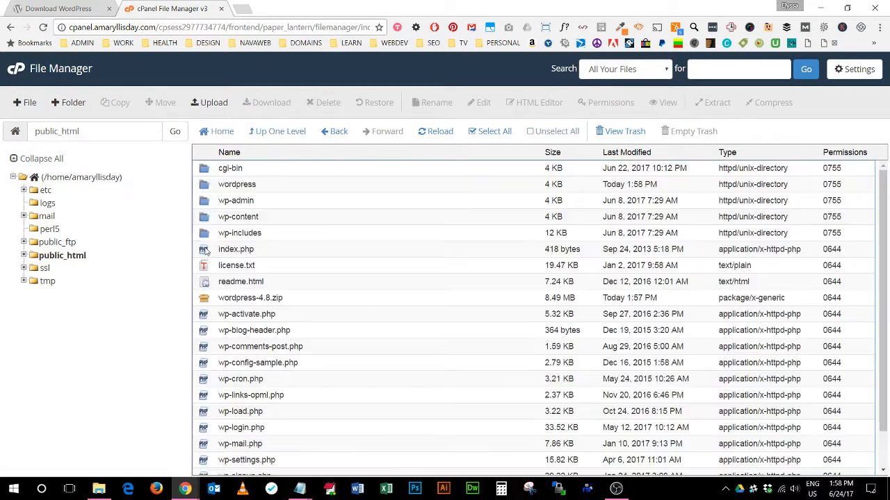
{"action": "scroll", "coordinate": [227, 331], "scroll_direction": "down", "scroll_amount": 2}
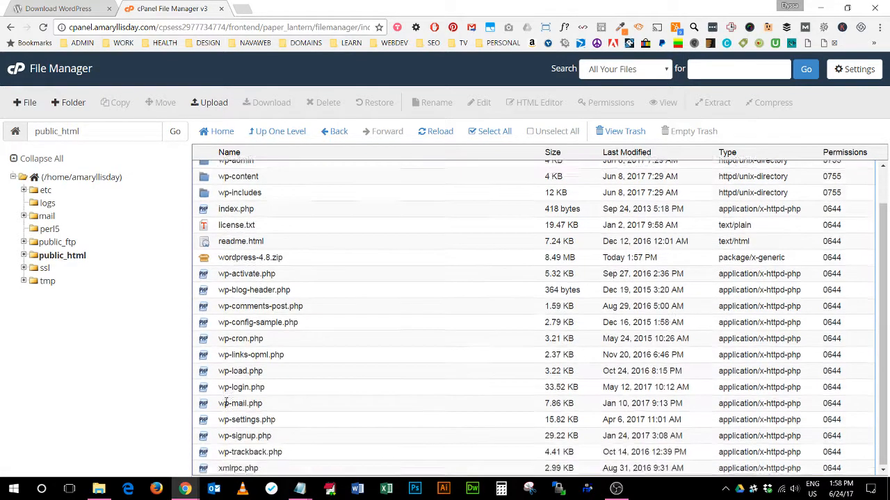
{"action": "scroll", "coordinate": [232, 354], "scroll_direction": "up", "scroll_amount": 2}
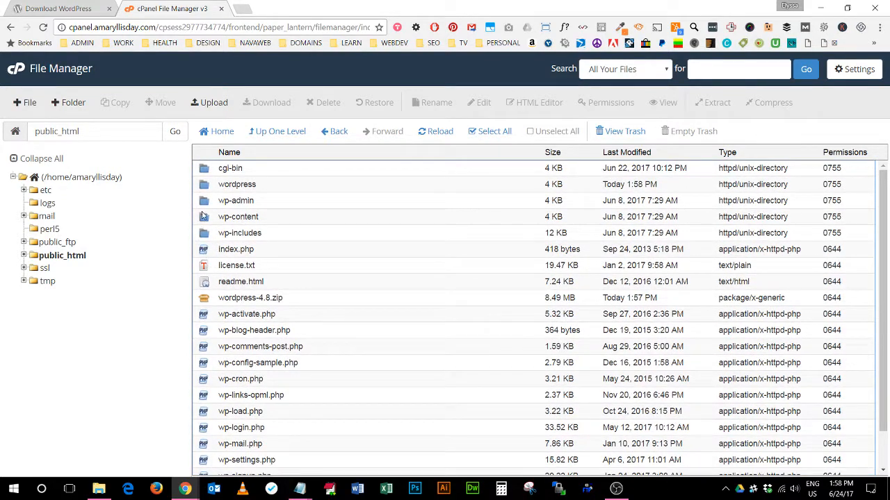
{"action": "left_click", "coordinate": [204, 187]}
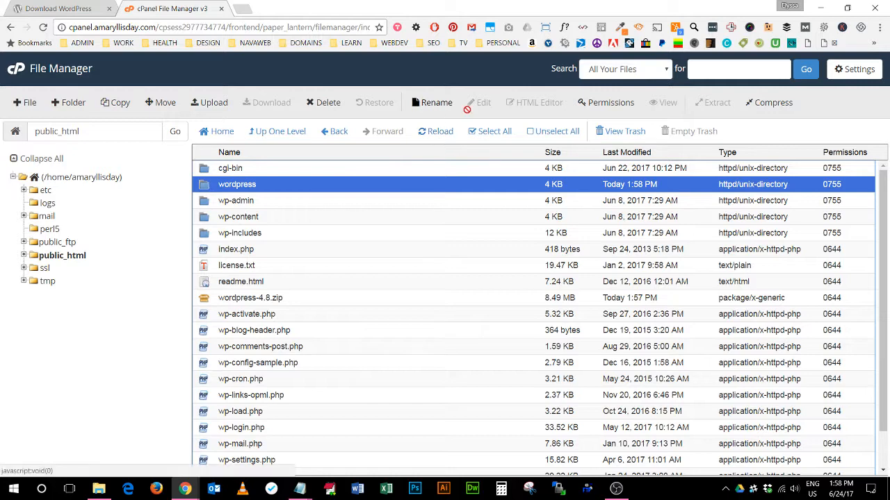
{"action": "left_click", "coordinate": [325, 103]}
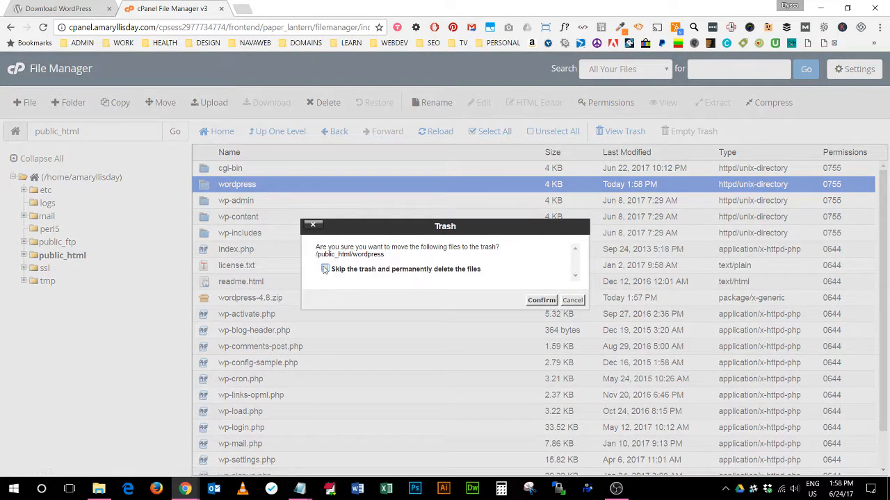
{"action": "left_click", "coordinate": [543, 303]}
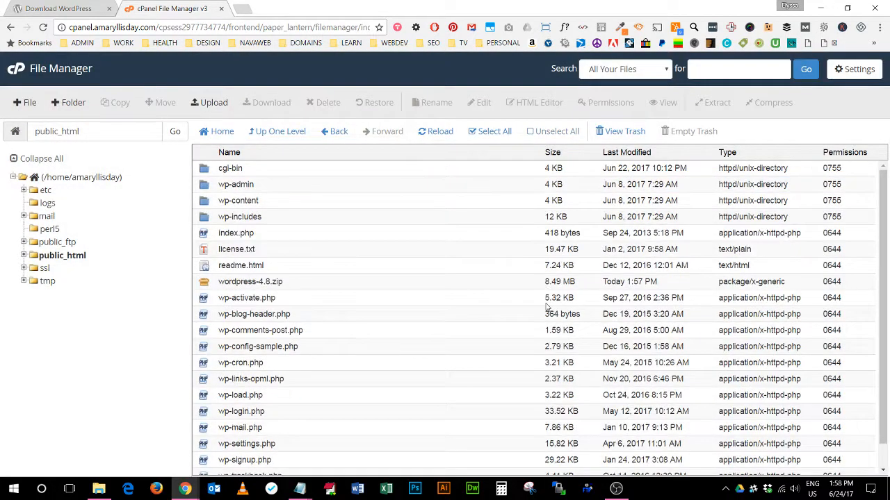
{"action": "left_click", "coordinate": [436, 132]}
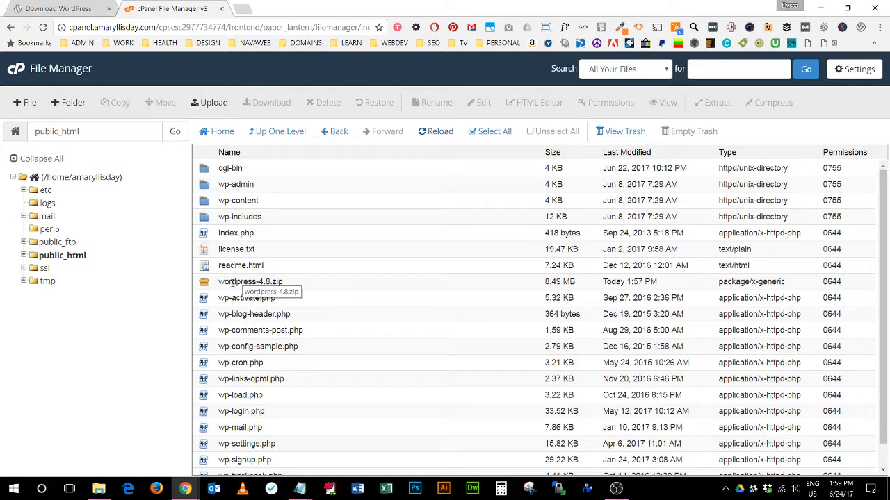
Permanently delete wordpress-4.8.zip, skipping the trash, and return to the cPanel dashboard.
{"action": "left_click", "coordinate": [268, 282]}
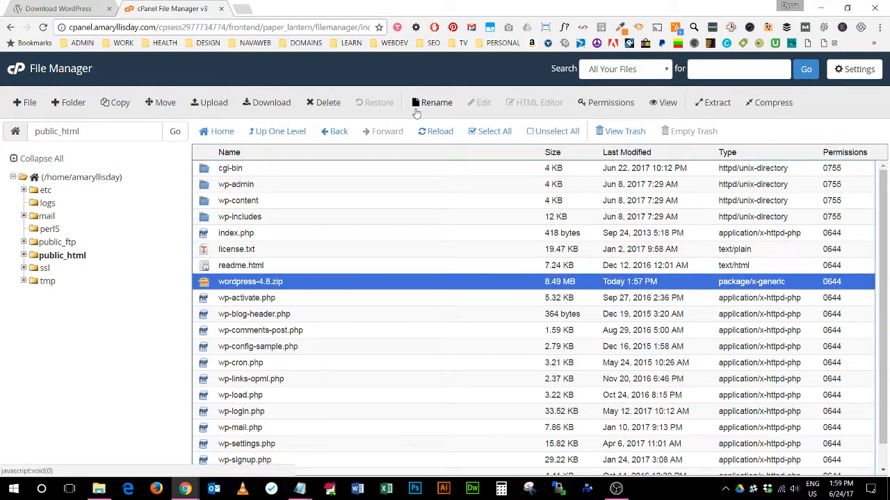
{"action": "left_click", "coordinate": [325, 105]}
{"action": "left_click", "coordinate": [324, 267]}
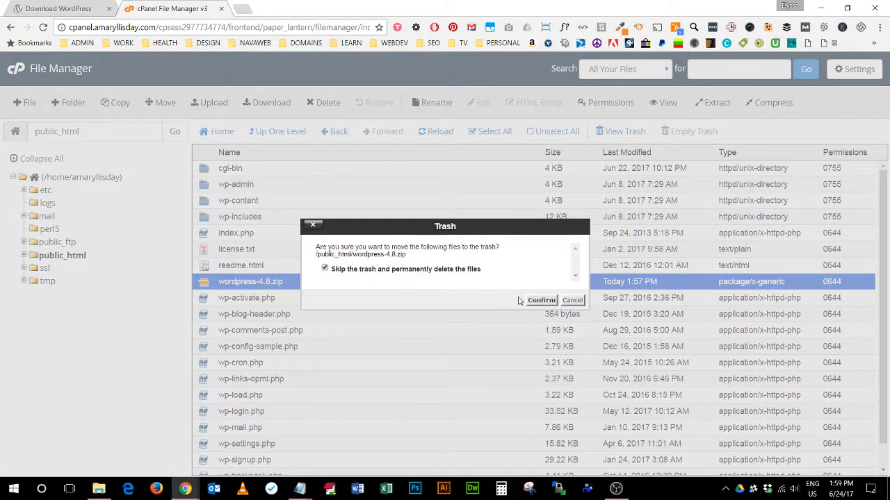
{"action": "left_click", "coordinate": [534, 301]}
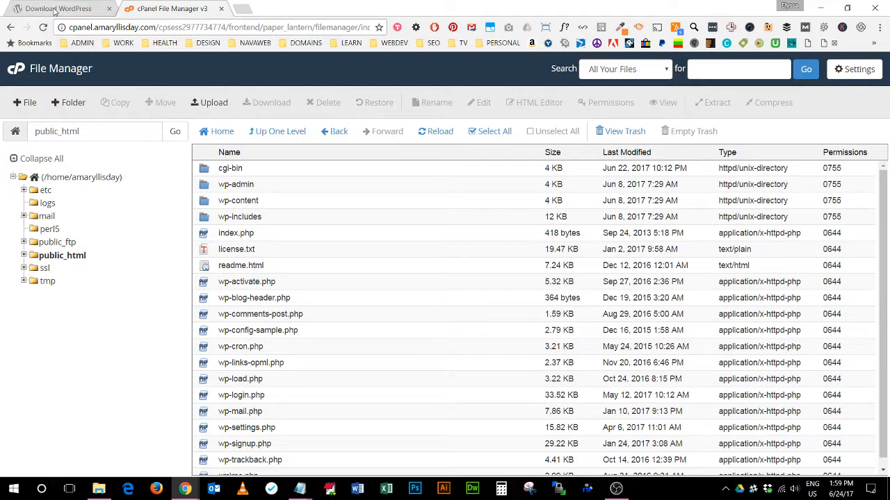
{"action": "left_click", "coordinate": [19, 73]}
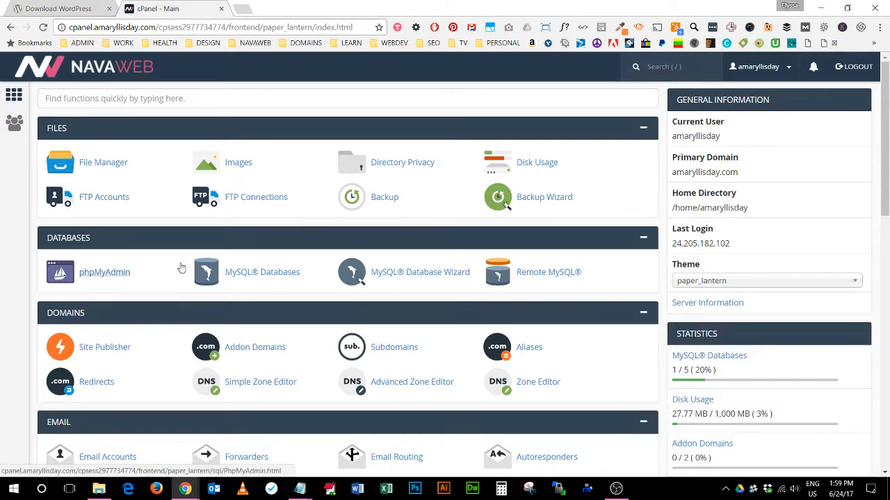
Create the MySQL database 'wordpress', which becomes amarylli_wordpress.
{"action": "left_click", "coordinate": [265, 276]}
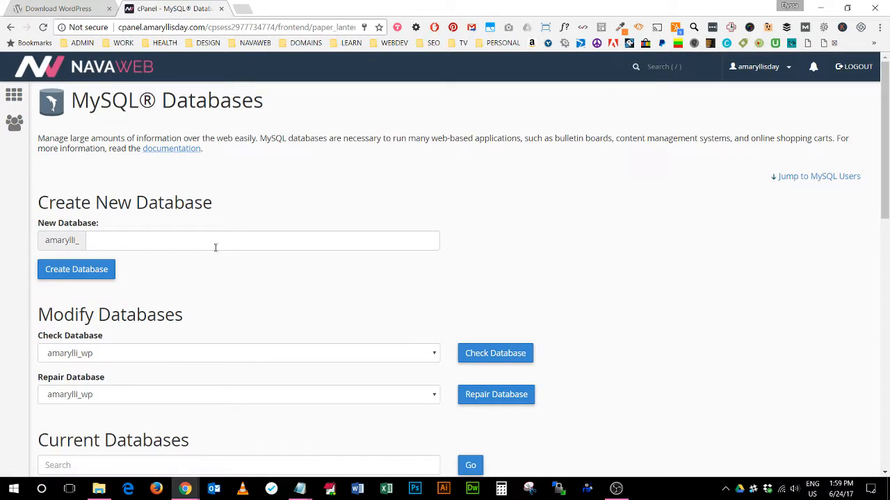
{"action": "left_click", "coordinate": [207, 239]}
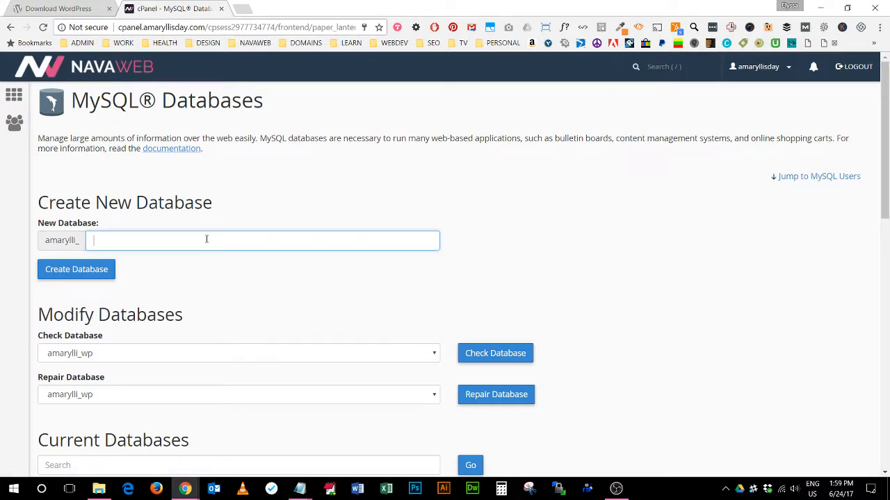
{"action": "type", "text": "wordpress"}
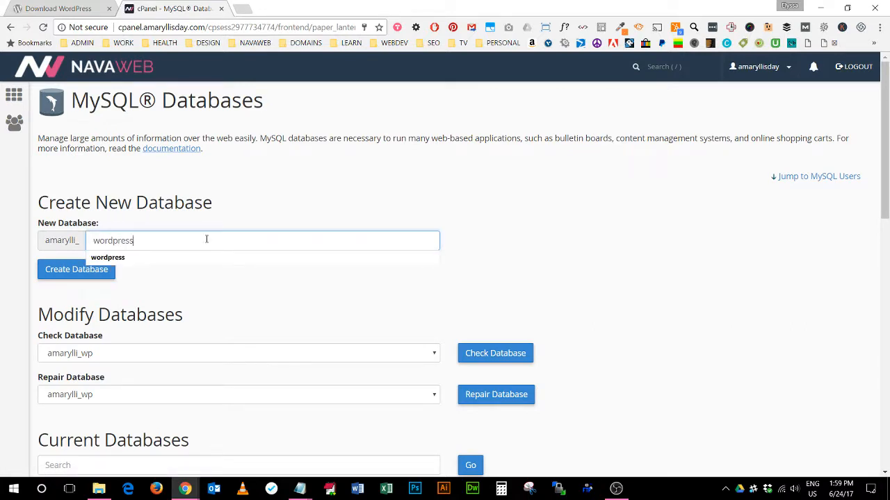
{"action": "left_click", "coordinate": [526, 244]}
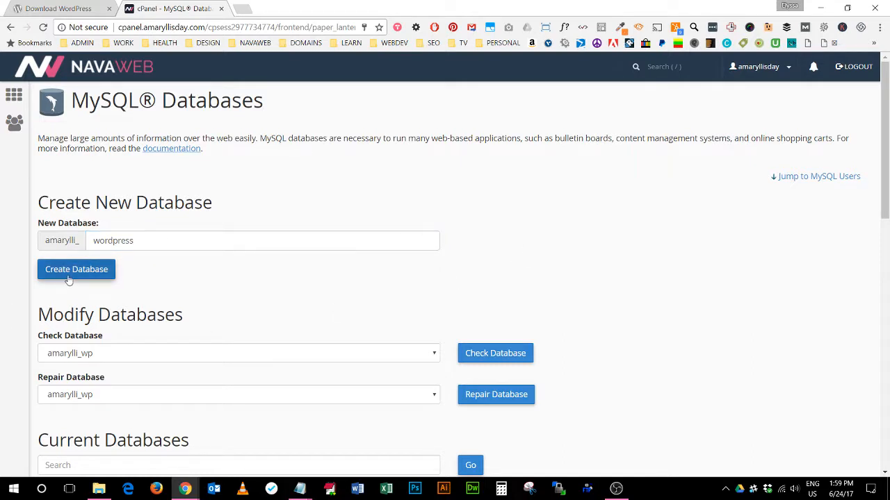
{"action": "double_click", "coordinate": [119, 243]}
{"action": "left_click", "coordinate": [54, 269]}
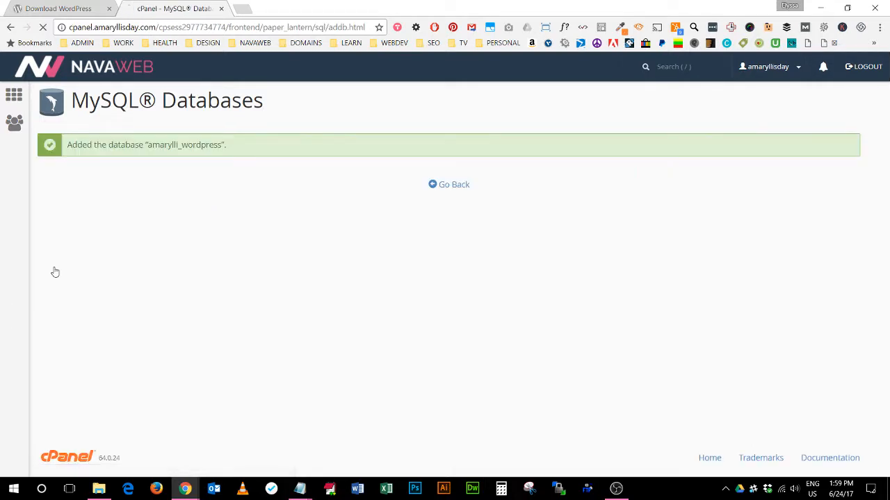
Copy the name amarylli_wordpress into a new untitled Notepad note and return to MySQL Databases.
{"action": "left_click_drag", "start_coordinate": [221, 144], "coordinate": [152, 147]}
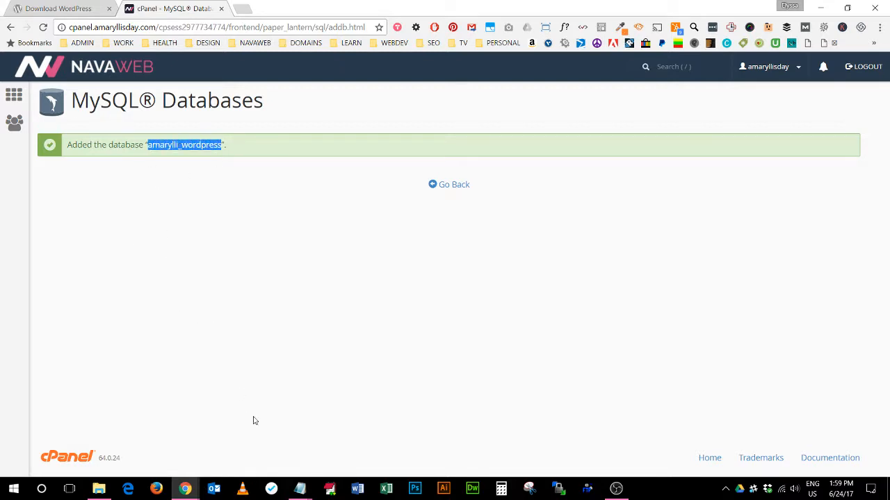
{"action": "left_click", "coordinate": [299, 488]}
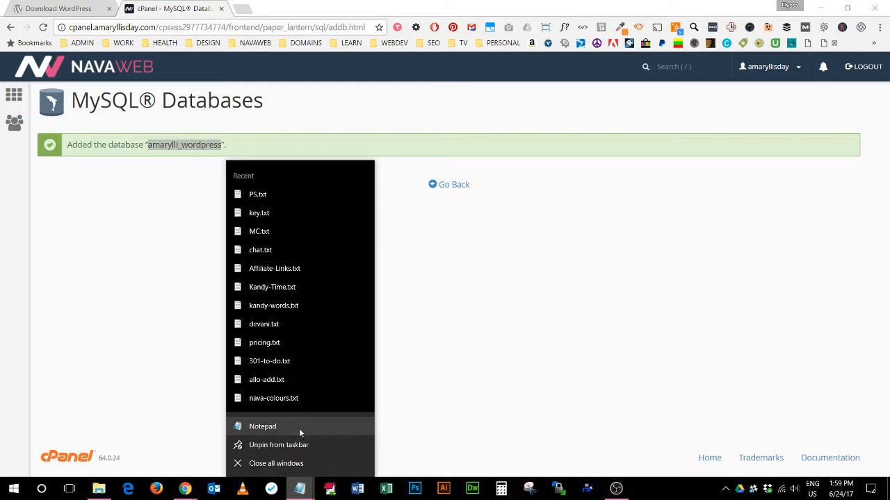
{"action": "left_click", "coordinate": [299, 428]}
{"action": "type", "text": "amarylli_wordpress"}
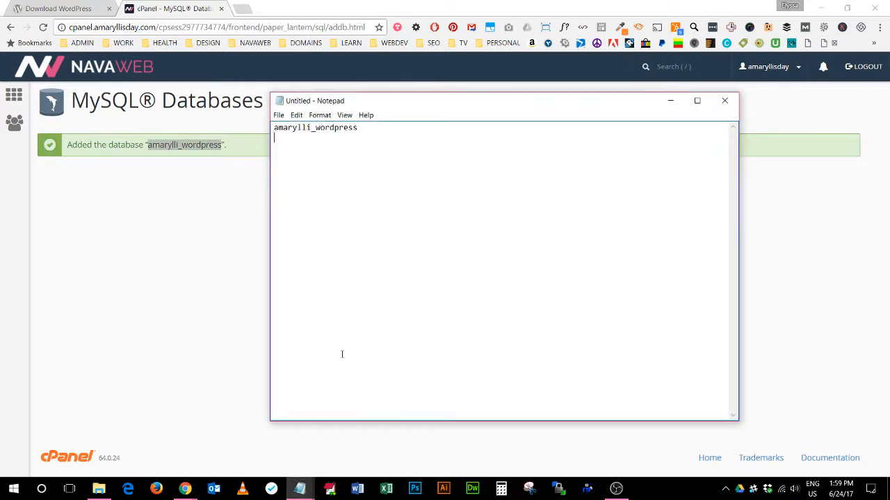
{"action": "left_click", "coordinate": [671, 101]}
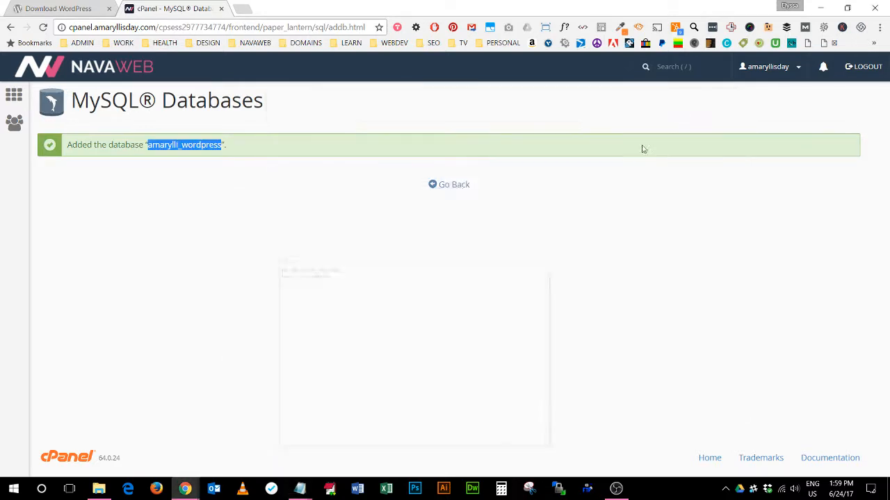
{"action": "left_click", "coordinate": [467, 189]}
Enter 'admin' as the new MySQL username.
{"action": "scroll", "coordinate": [590, 268], "scroll_direction": "down", "scroll_amount": 3}
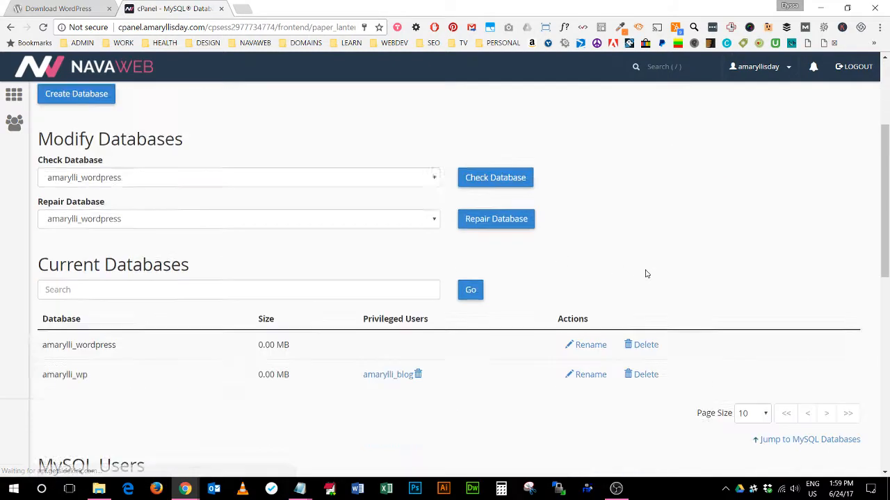
{"action": "scroll", "coordinate": [646, 274], "scroll_direction": "down", "scroll_amount": 3}
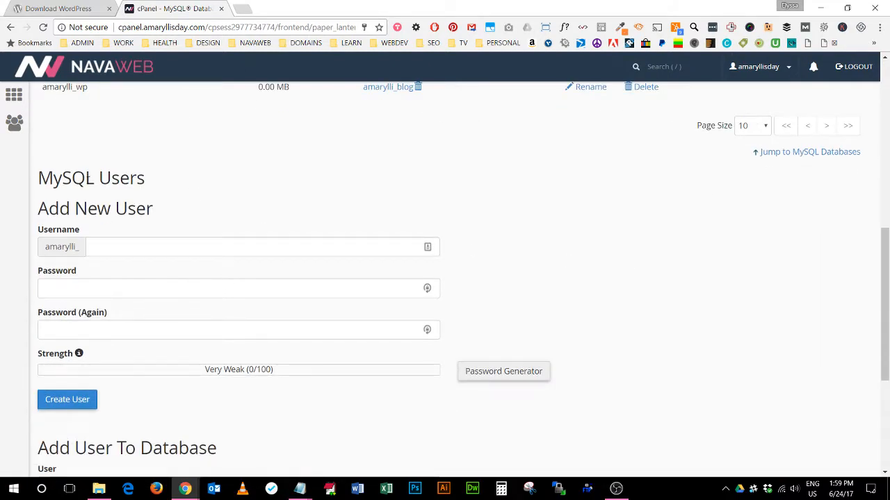
{"action": "left_click", "coordinate": [95, 247]}
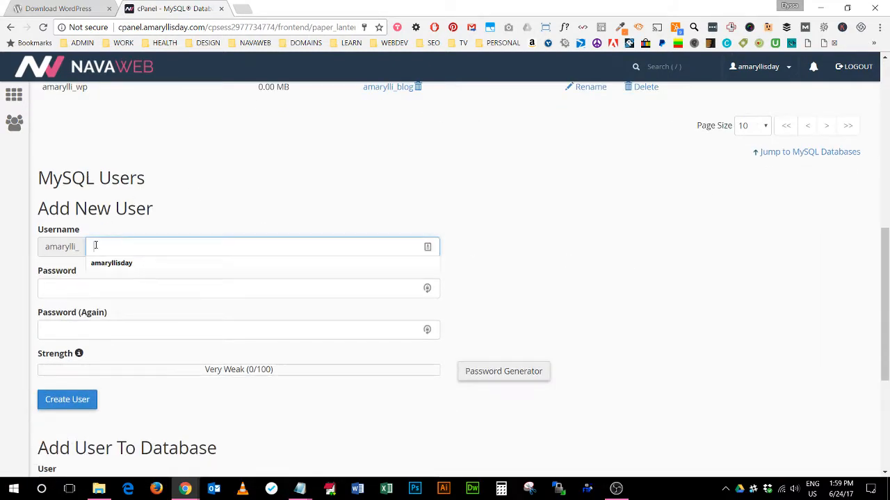
{"action": "type", "text": "admin"}
{"action": "left_click", "coordinate": [242, 193]}
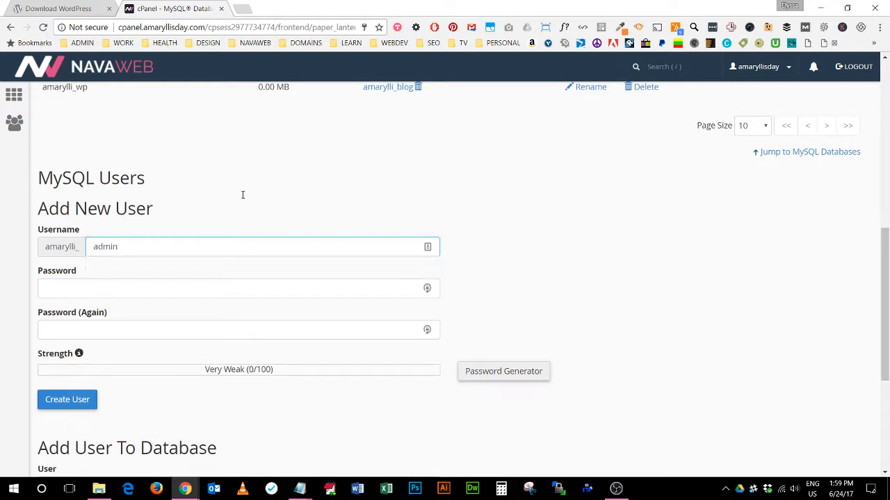
Generate a very strong password, copy it, and apply it to both password fields.
{"action": "left_click", "coordinate": [495, 373]}
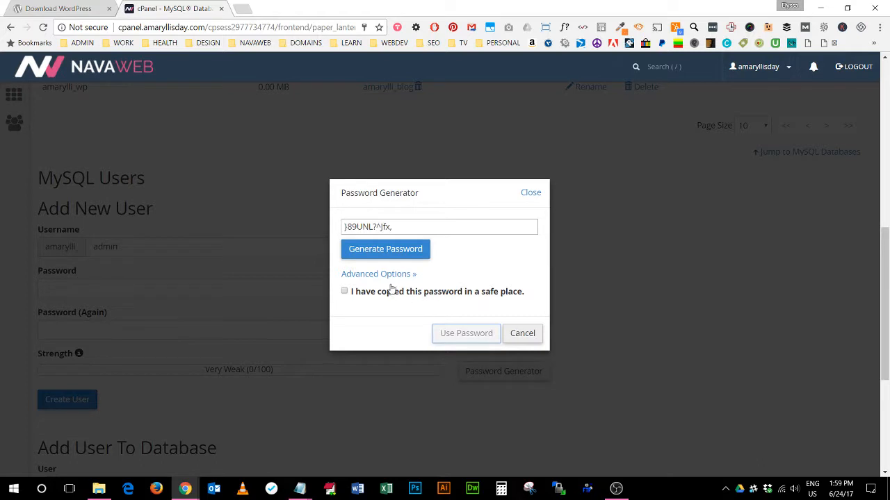
{"action": "left_click", "coordinate": [380, 252]}
{"action": "left_click", "coordinate": [383, 251]}
{"action": "left_click", "coordinate": [383, 250]}
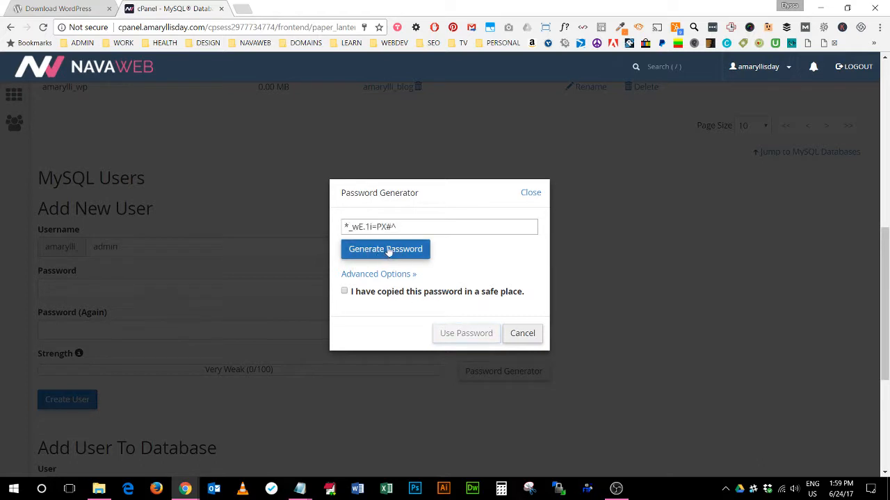
{"action": "left_click_drag", "start_coordinate": [396, 227], "coordinate": [345, 227]}
{"action": "left_click", "coordinate": [345, 291]}
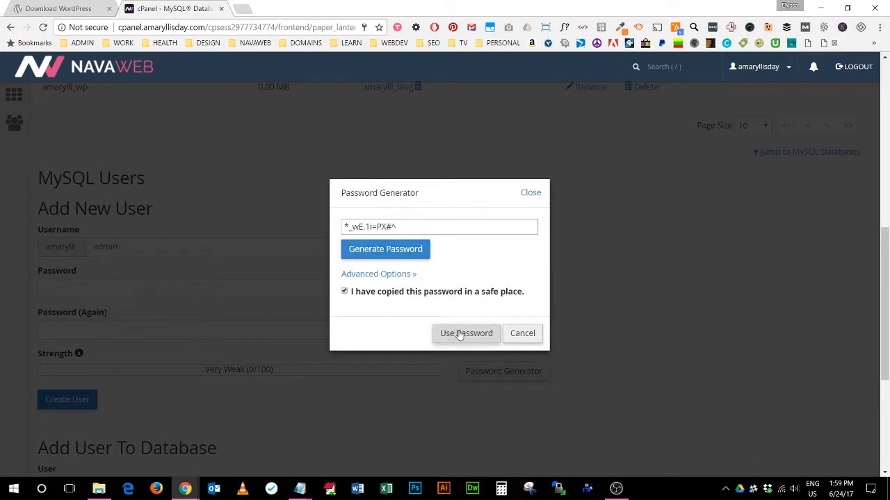
{"action": "left_click", "coordinate": [459, 335]}
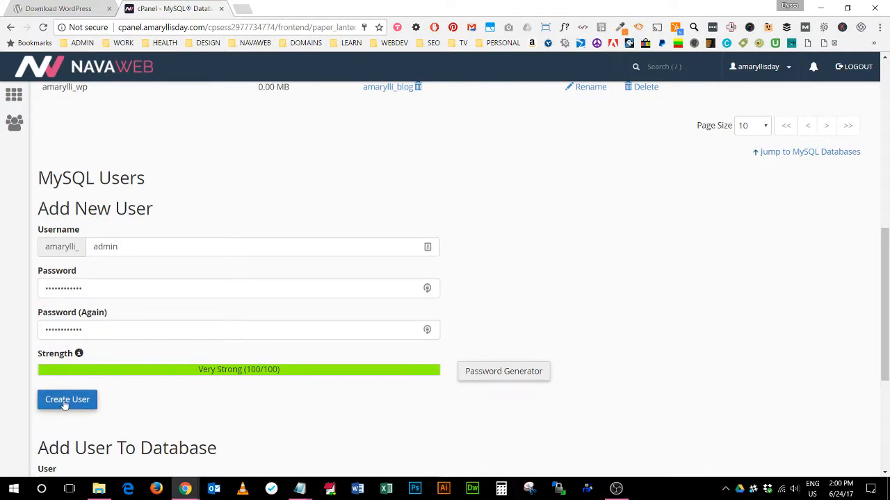
Save the generated password in the Notepad note and create the user amarylli_admin.
{"action": "left_click", "coordinate": [380, 453]}
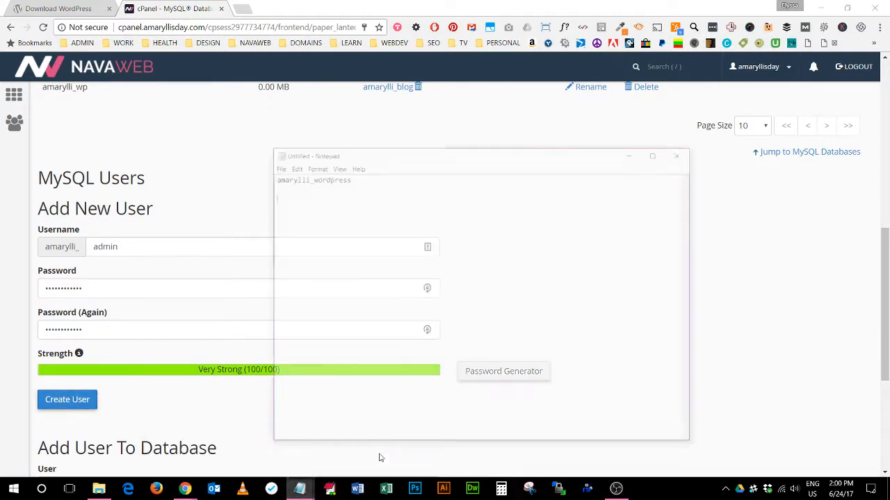
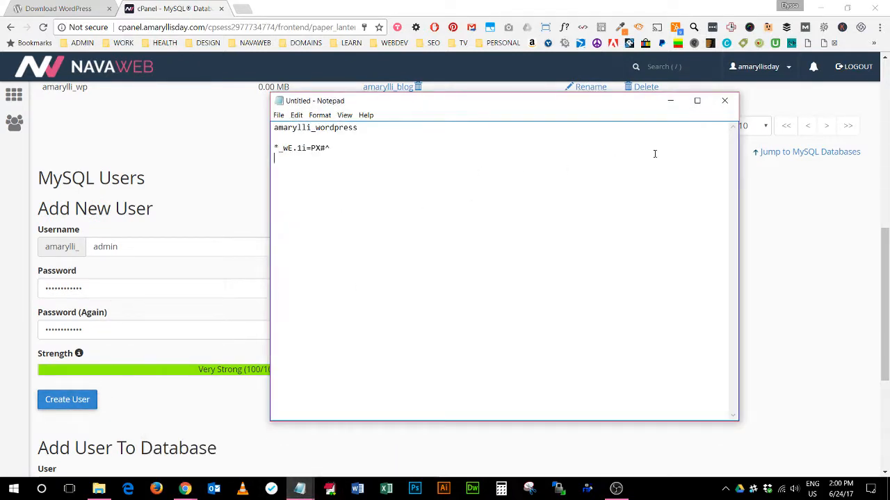
{"action": "left_click", "coordinate": [670, 100]}
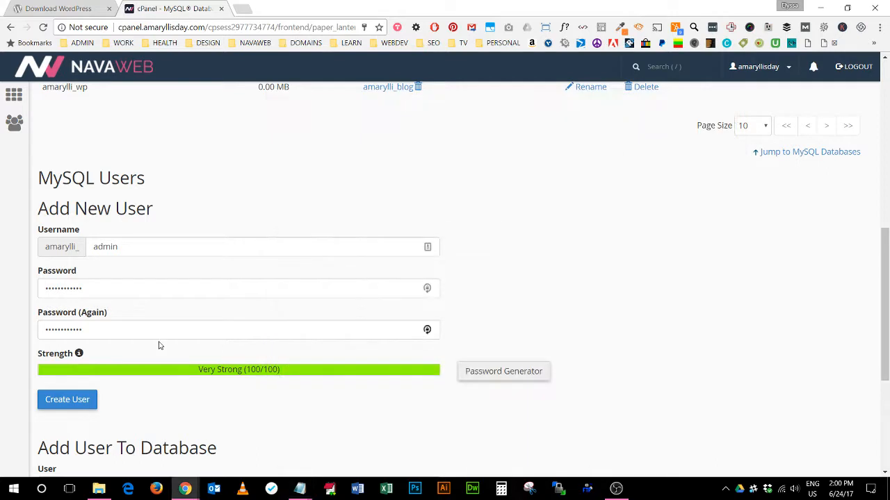
{"action": "left_click", "coordinate": [68, 403]}
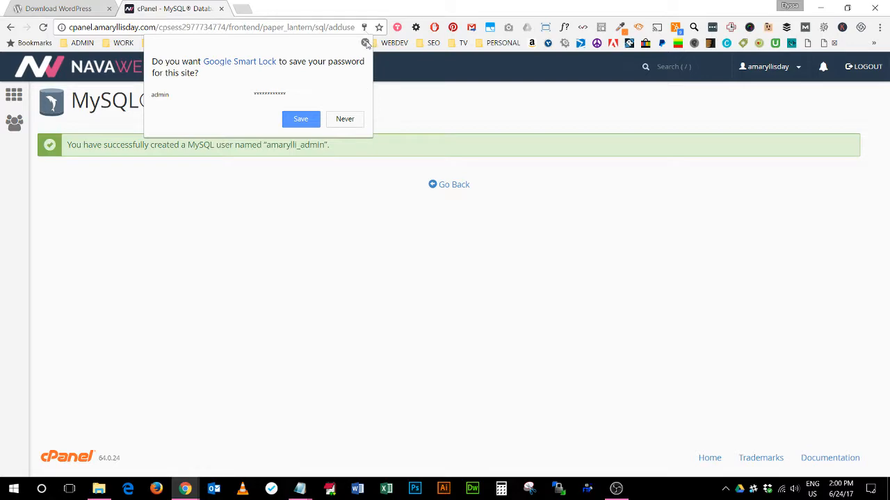
Add the user amarylli_admin to the amarylli_wordpress database.
{"action": "left_click", "coordinate": [364, 42]}
{"action": "left_click", "coordinate": [462, 189]}
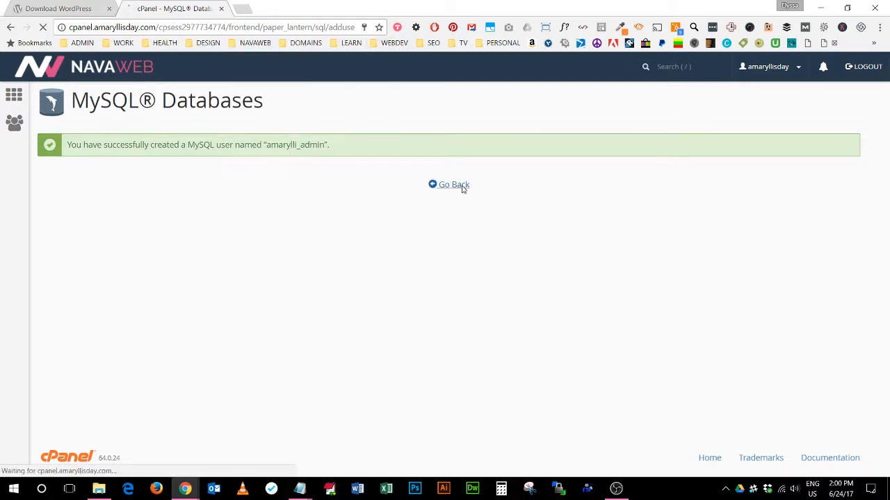
{"action": "scroll", "coordinate": [654, 289], "scroll_direction": "down", "scroll_amount": 10}
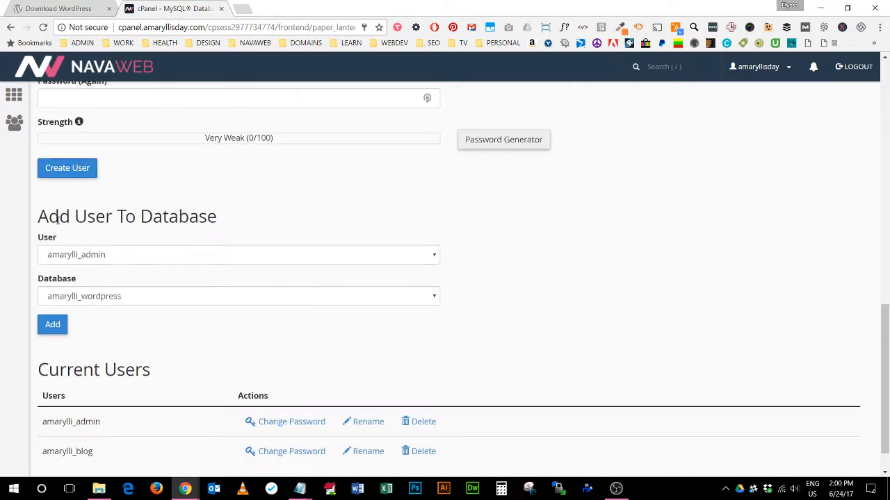
{"action": "left_click_drag", "start_coordinate": [70, 218], "coordinate": [209, 226]}
{"action": "left_click", "coordinate": [279, 207]}
{"action": "left_click", "coordinate": [155, 260]}
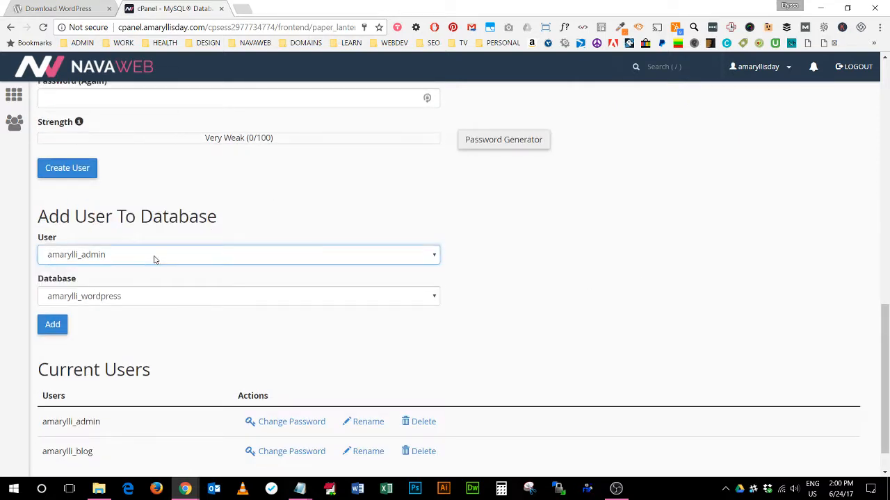
{"action": "left_click", "coordinate": [160, 302]}
{"action": "left_click", "coordinate": [162, 304]}
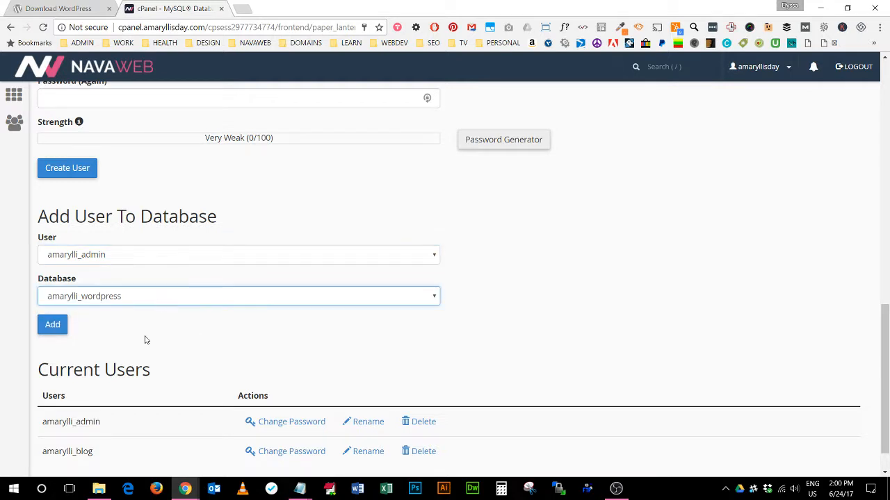
{"action": "left_click", "coordinate": [49, 332]}
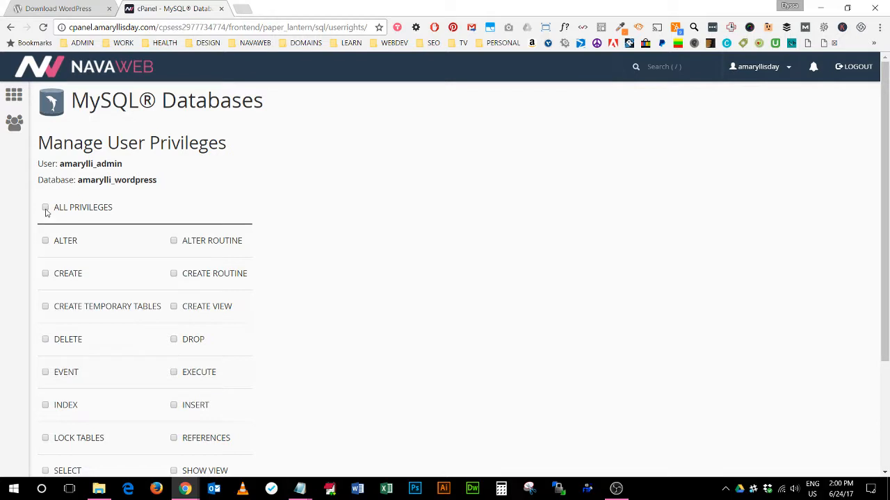
Grant the database user ALL PRIVILEGES on amarylli_wordpress and save the changes.
{"action": "left_click", "coordinate": [45, 208]}
{"action": "scroll", "coordinate": [485, 259], "scroll_direction": "down", "scroll_amount": 3}
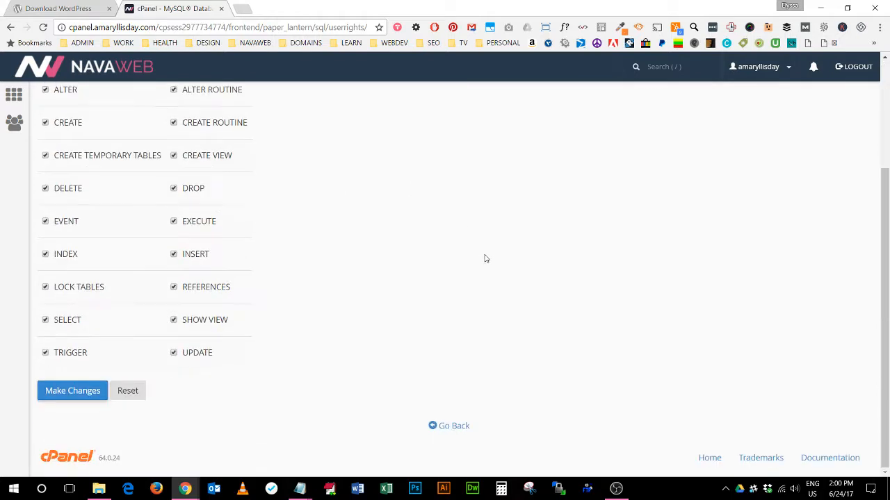
{"action": "left_click", "coordinate": [61, 394]}
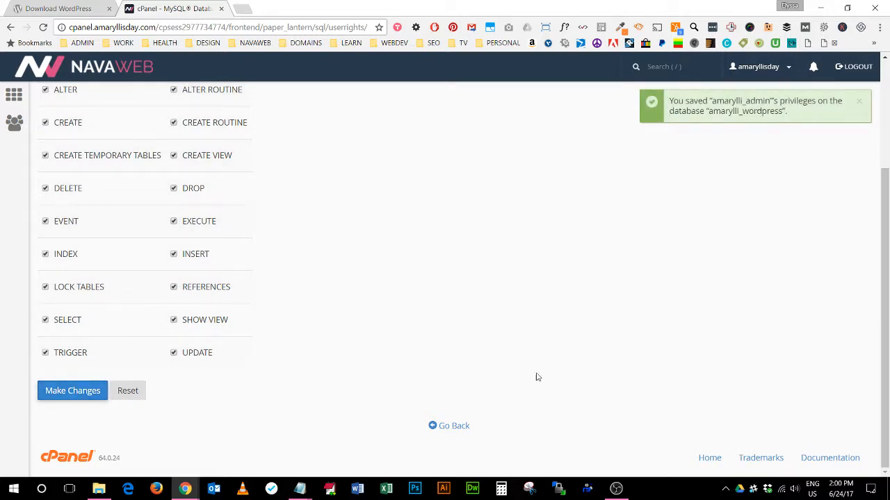
Go back to the MySQL Databases page, then to the cPanel home page.
{"action": "left_click", "coordinate": [455, 427]}
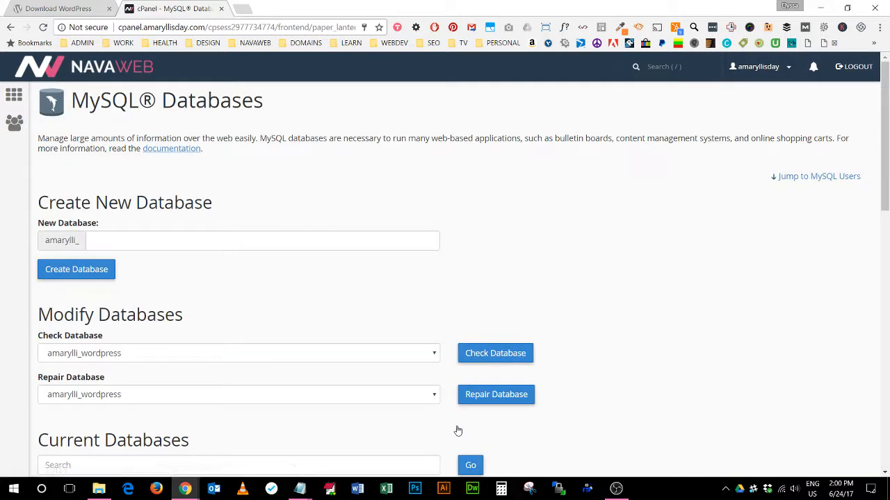
{"action": "scroll", "coordinate": [601, 268], "scroll_direction": "down", "scroll_amount": 3}
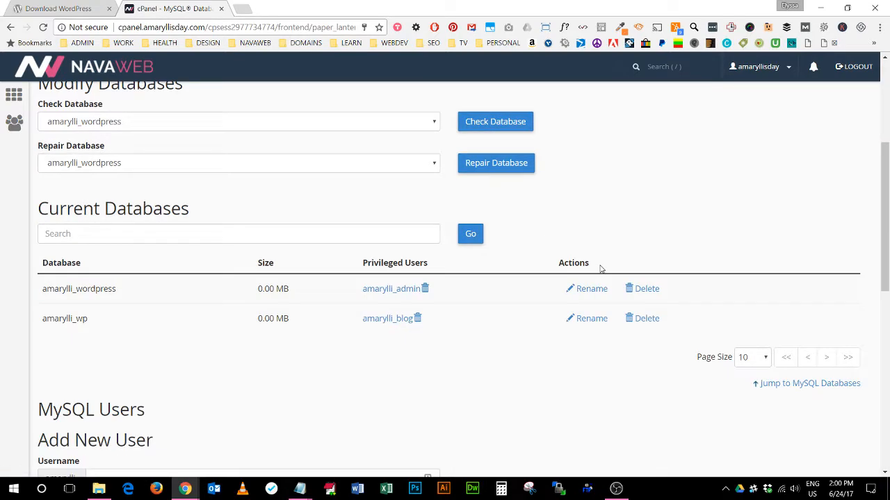
{"action": "scroll", "coordinate": [602, 269], "scroll_direction": "up", "scroll_amount": 3}
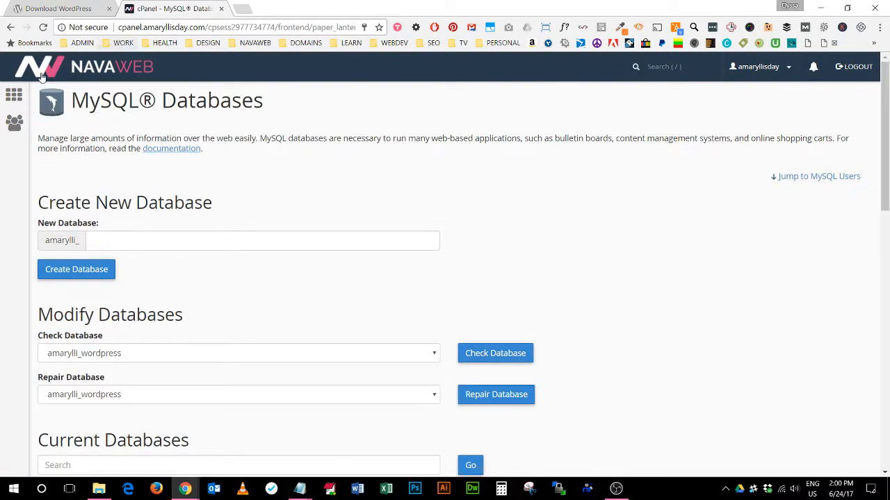
{"action": "left_click", "coordinate": [14, 94]}
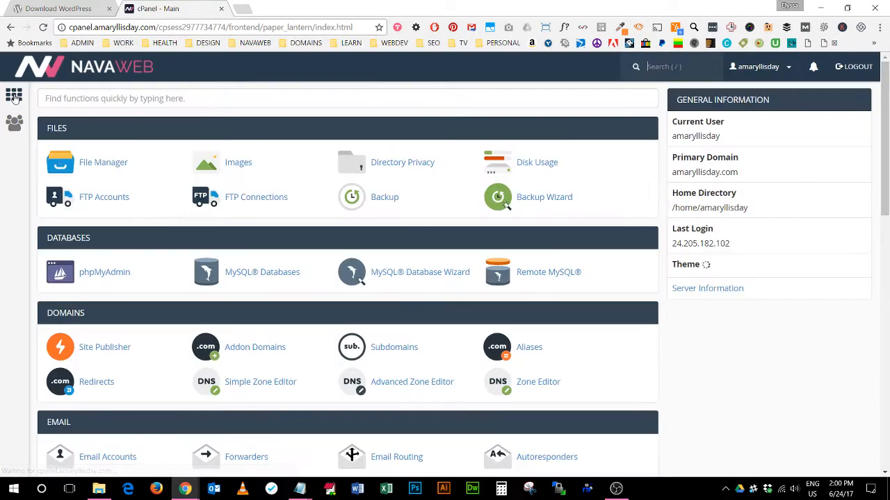
In File Manager's public_html folder, rename wp-config-sample.php to wp-config.php.
{"action": "left_click", "coordinate": [93, 164]}
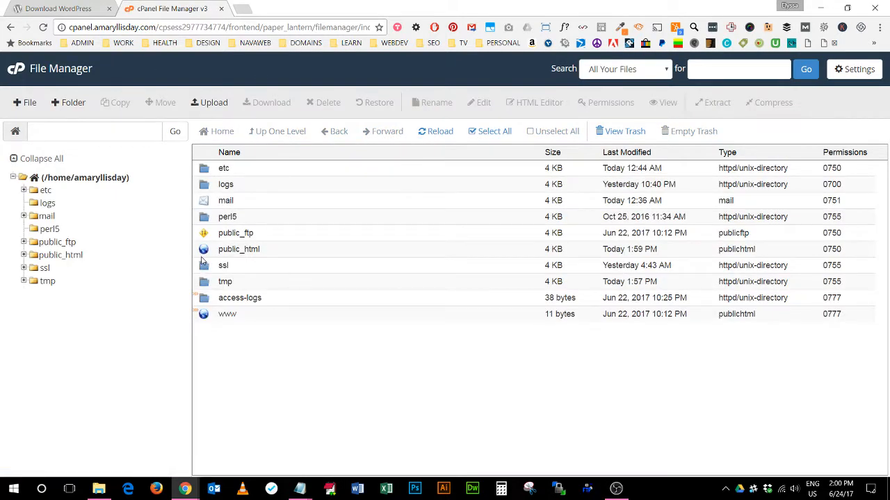
{"action": "double_click", "coordinate": [203, 252]}
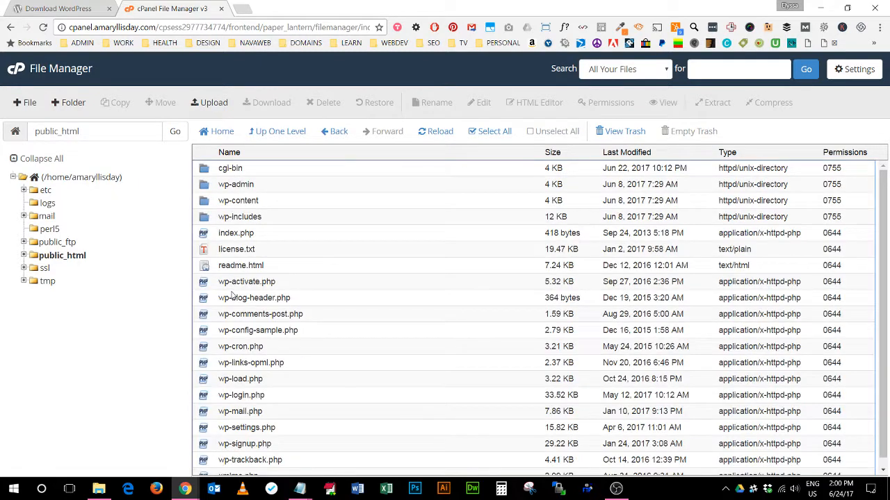
{"action": "left_click", "coordinate": [214, 333]}
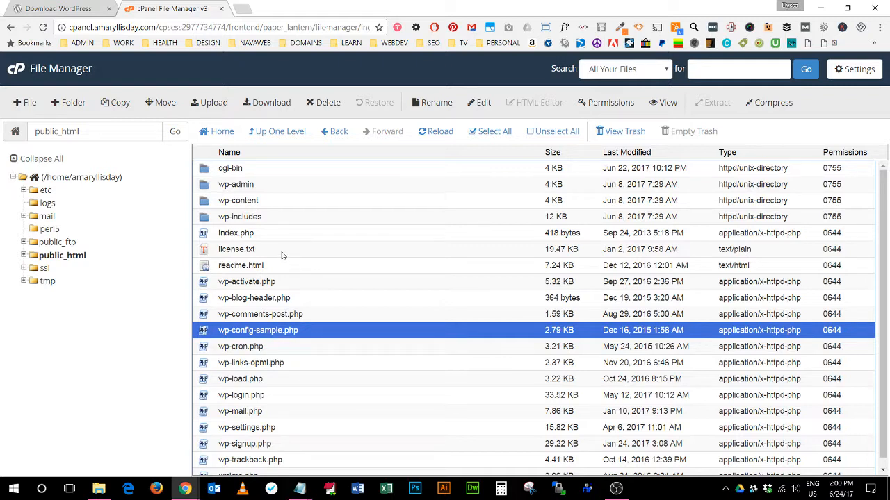
{"action": "left_click", "coordinate": [437, 105]}
{"action": "left_click", "coordinate": [387, 274]}
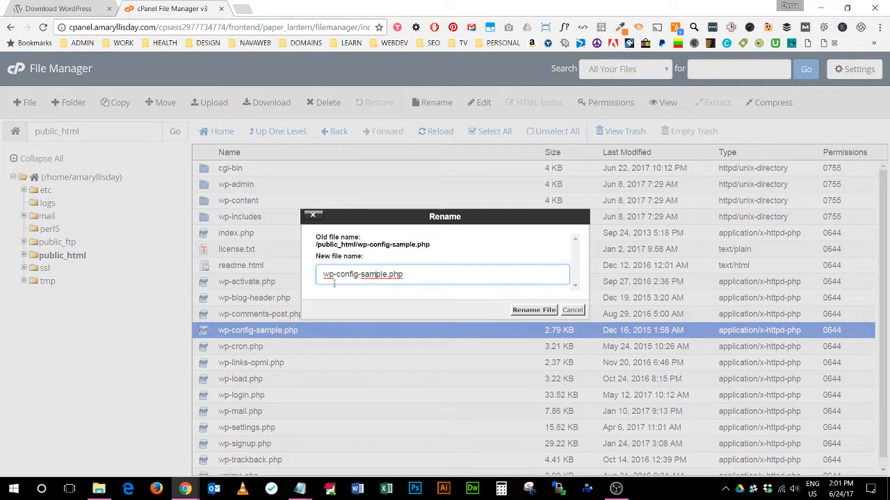
{"action": "key", "text": "BackSpace"}
{"action": "key", "text": "BackSpace"}
{"action": "key", "text": "BackSpace"}
{"action": "key", "text": "BackSpace"}
{"action": "key", "text": "BackSpace"}
{"action": "key", "text": "BackSpace"}
{"action": "key", "text": "BackSpace"}
{"action": "left_click", "coordinate": [527, 310]}
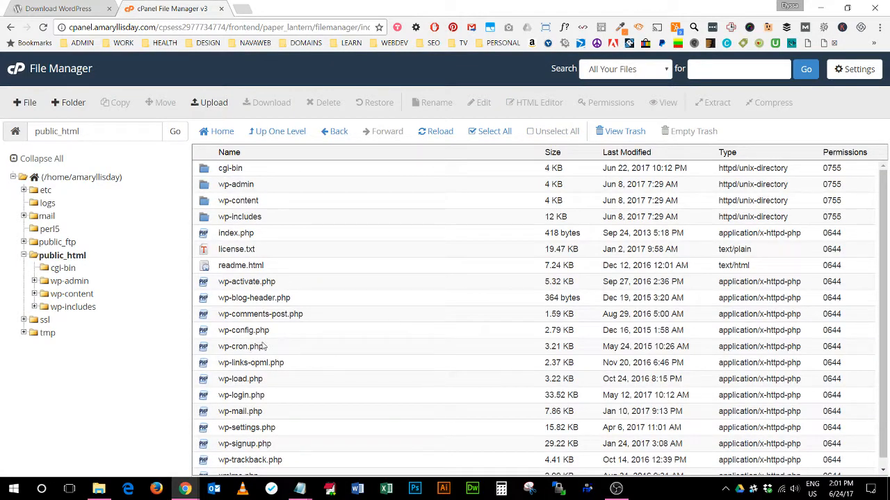
Open wp-config.php in the code editor.
{"action": "left_click", "coordinate": [247, 330]}
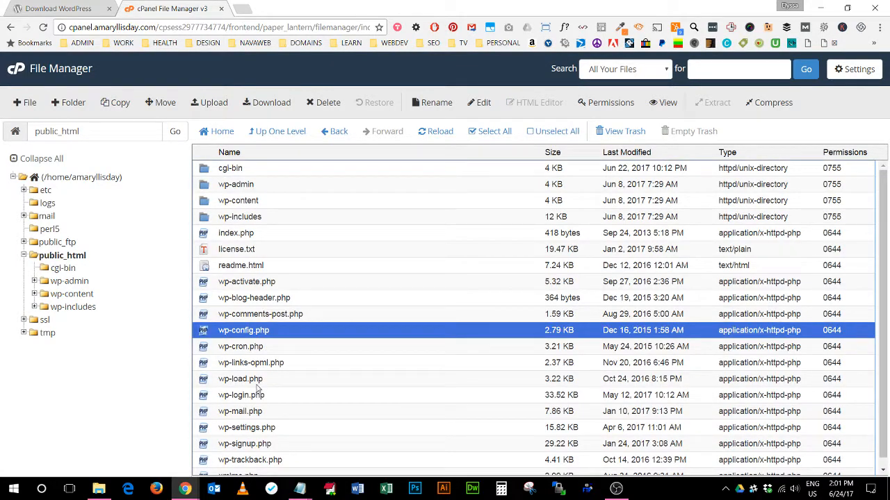
{"action": "right_click", "coordinate": [262, 330]}
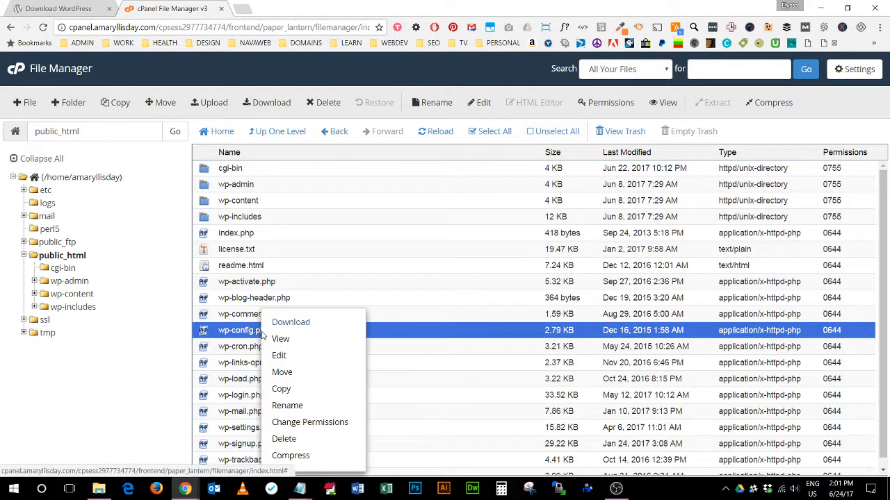
{"action": "left_click", "coordinate": [278, 356]}
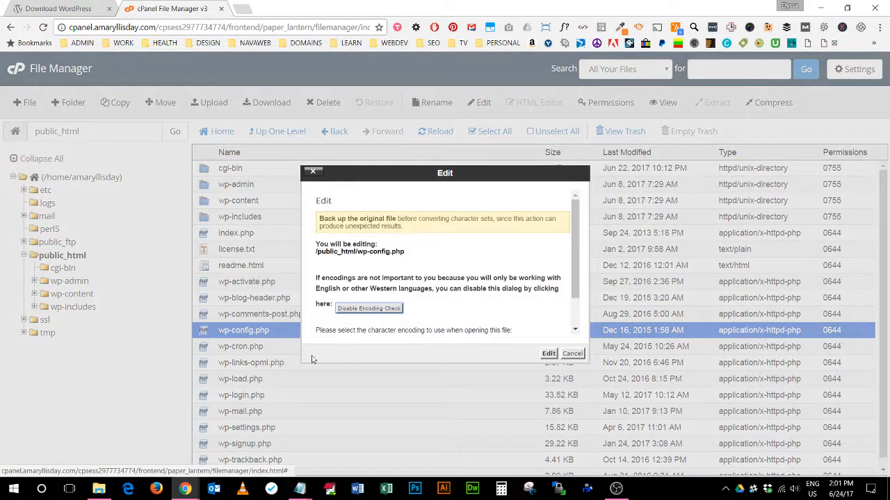
{"action": "left_click", "coordinate": [549, 355]}
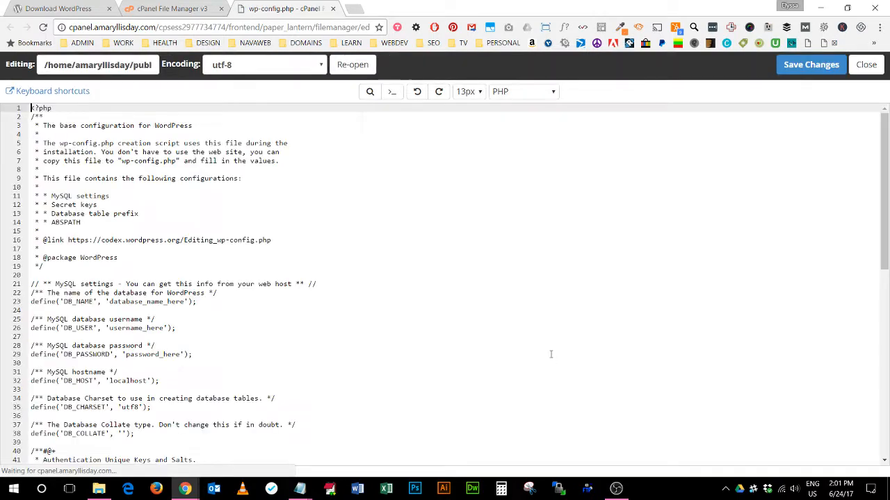
Copy the database name amarylli_wordpress from Notepad into the DB_NAME value.
{"action": "mouse_move", "coordinate": [300, 488]}
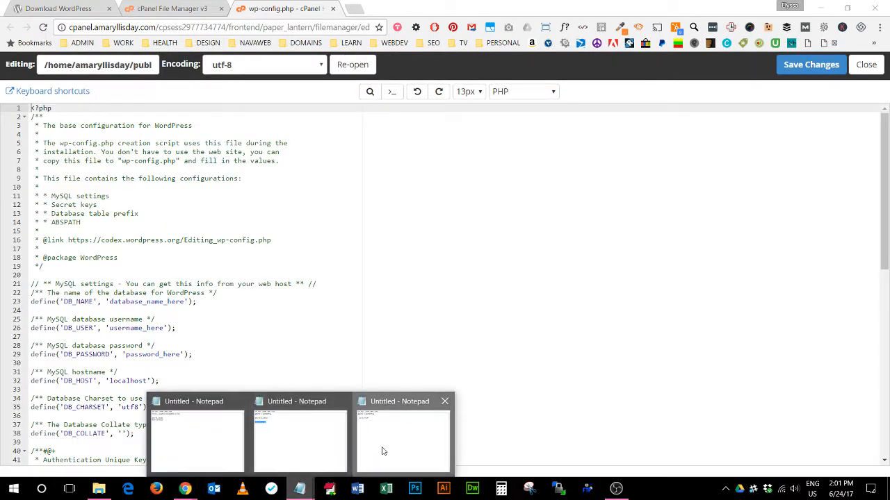
{"action": "left_click", "coordinate": [384, 451]}
{"action": "left_click_drag", "start_coordinate": [366, 127], "coordinate": [272, 129]}
{"action": "key", "text": "ctrl+c"}
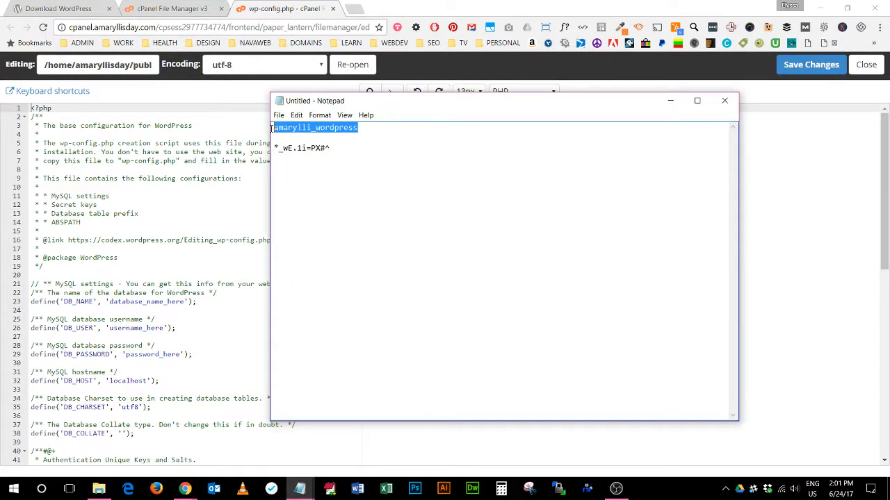
{"action": "left_click", "coordinate": [670, 101]}
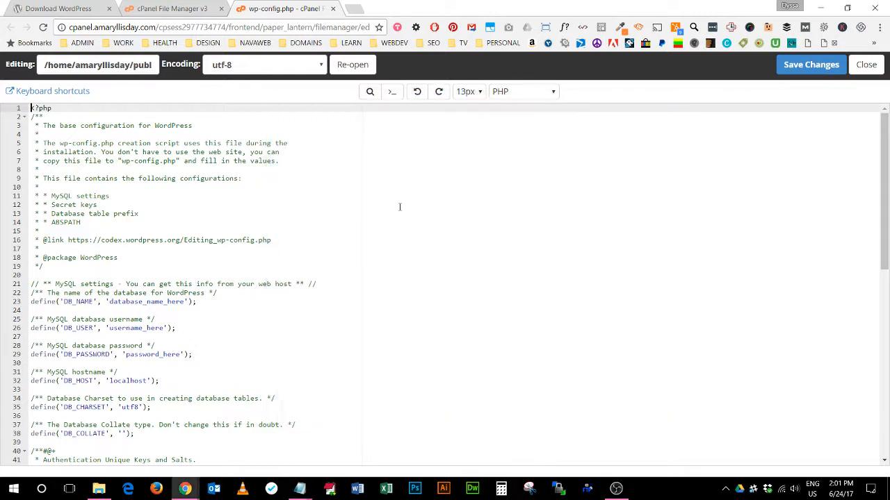
{"action": "left_click_drag", "start_coordinate": [110, 301], "coordinate": [186, 302]}
{"action": "key", "text": "ctrl+v"}
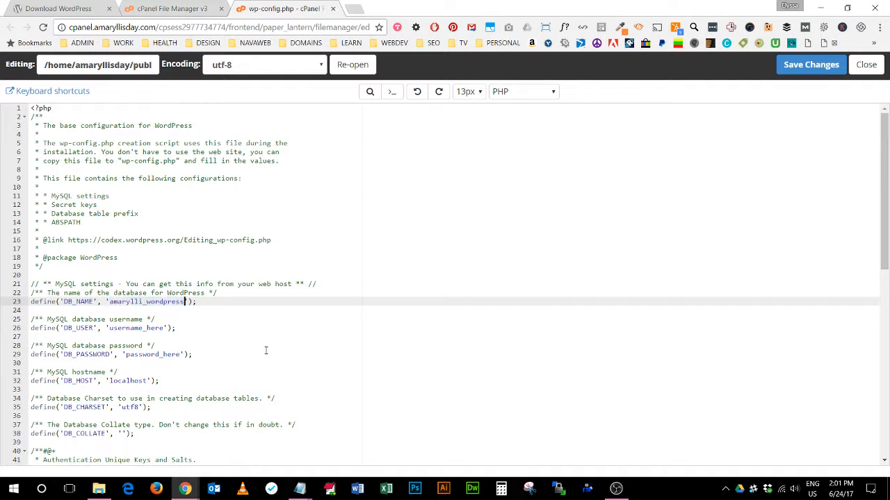
Change the DB_USER value to the database username ending in admin.
{"action": "left_click_drag", "start_coordinate": [109, 328], "coordinate": [161, 328]}
{"action": "key", "text": "ctrl+v"}
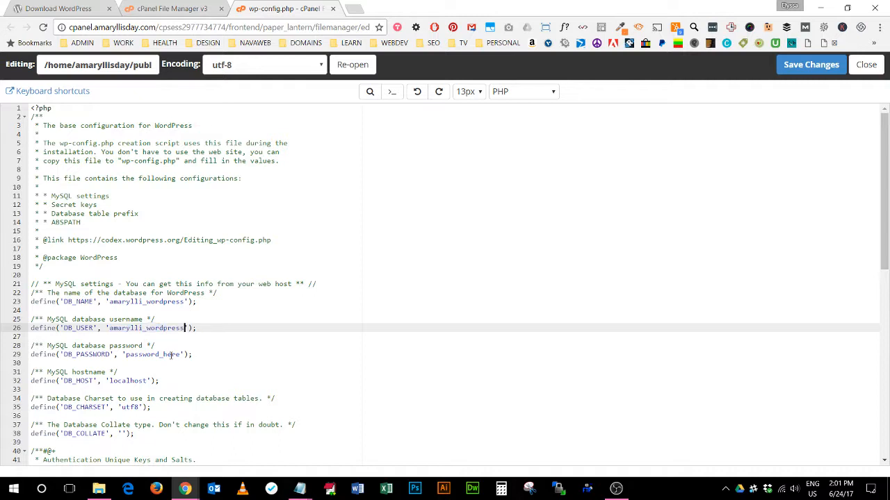
{"action": "key", "text": "BackSpace"}
{"action": "key", "text": "BackSpace"}
{"action": "key", "text": "BackSpace"}
{"action": "key", "text": "BackSpace"}
{"action": "key", "text": "BackSpace"}
{"action": "key", "text": "BackSpace"}
{"action": "key", "text": "BackSpace"}
{"action": "key", "text": "BackSpace"}
{"action": "key", "text": "BackSpace"}
{"action": "type", "text": "admin"}
Paste the saved database password from Notepad into DB_PASSWORD and save wp-config.php.
{"action": "mouse_move", "coordinate": [299, 488]}
{"action": "left_click", "coordinate": [318, 445]}
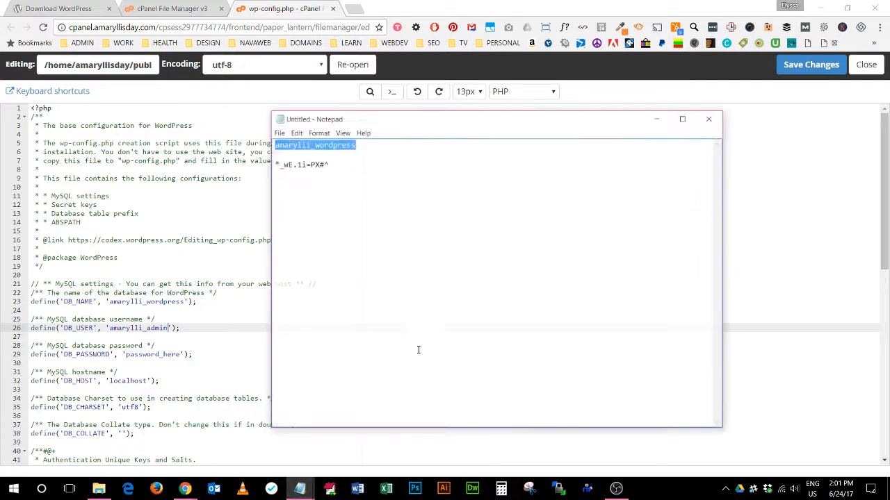
{"action": "left_click_drag", "start_coordinate": [332, 149], "coordinate": [270, 150]}
{"action": "key", "text": "ctrl+c"}
{"action": "left_click", "coordinate": [670, 101]}
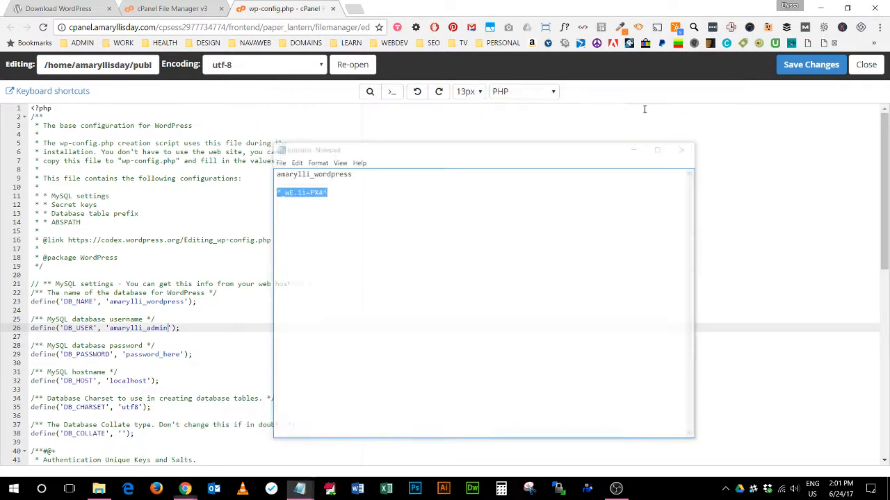
{"action": "left_click", "coordinate": [125, 355]}
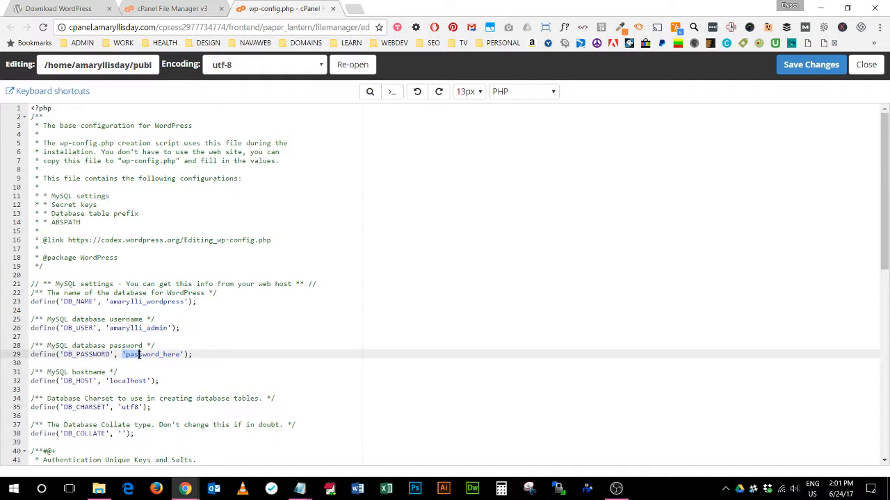
{"action": "left_click", "coordinate": [131, 362]}
{"action": "left_click_drag", "start_coordinate": [126, 355], "coordinate": [181, 356]}
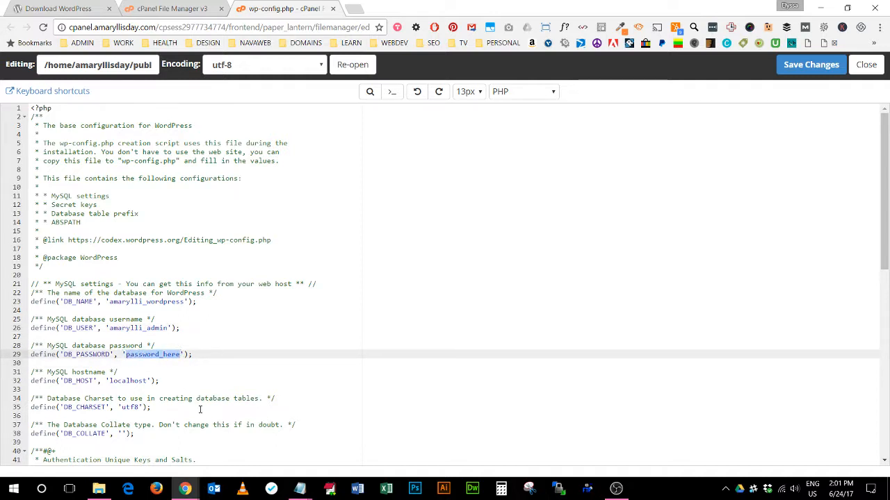
{"action": "key", "text": "ctrl+v"}
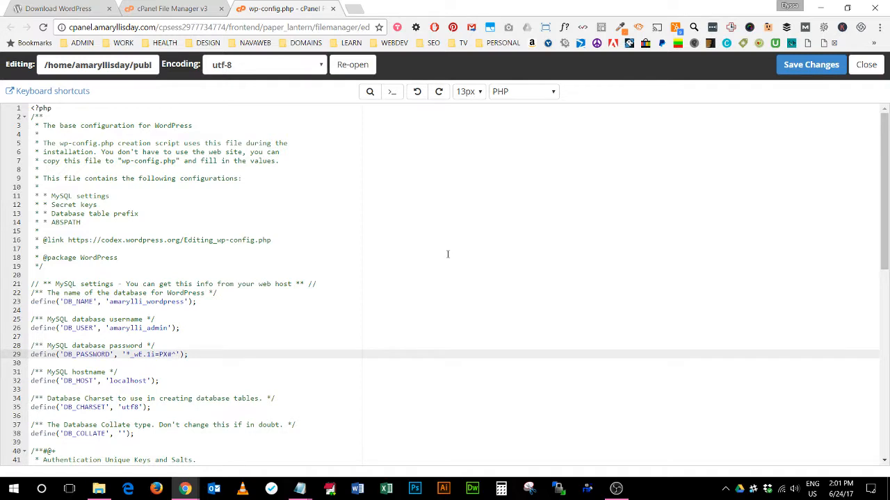
{"action": "left_click", "coordinate": [810, 69]}
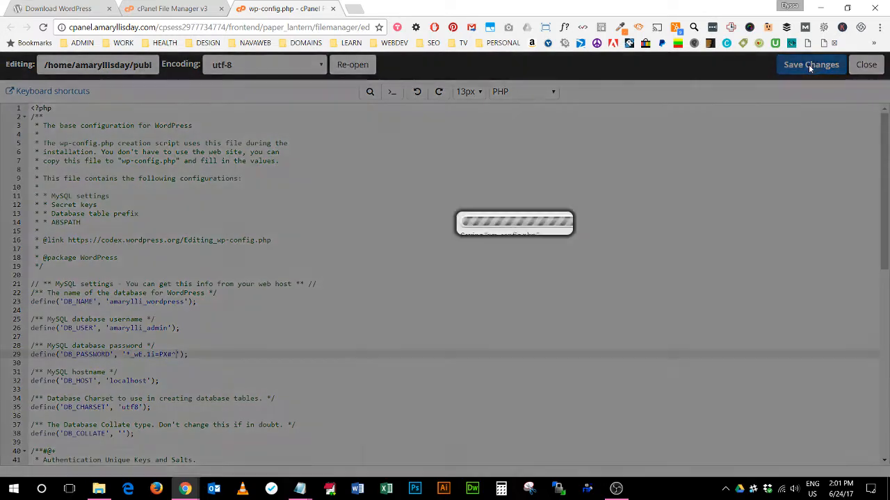
Close the editor and load amaryllisday.com/install.php in a new browser tab.
{"action": "left_click", "coordinate": [866, 65]}
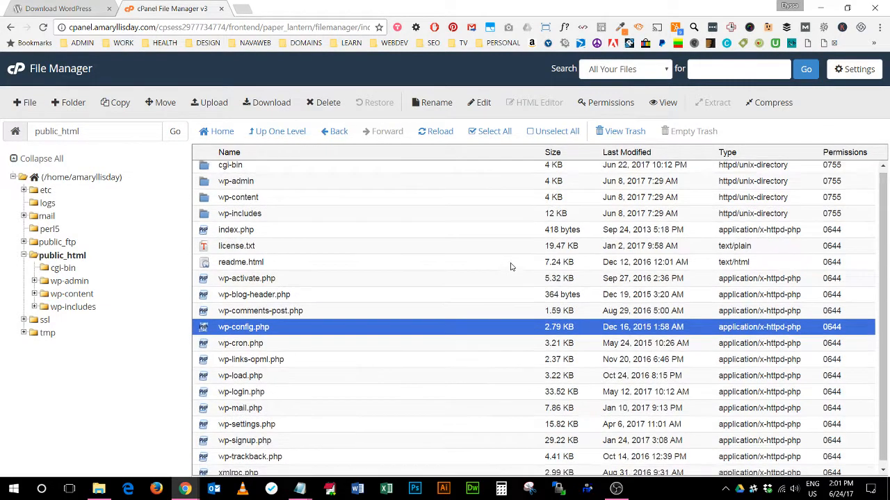
{"action": "scroll", "coordinate": [510, 267], "scroll_direction": "down", "scroll_amount": 1}
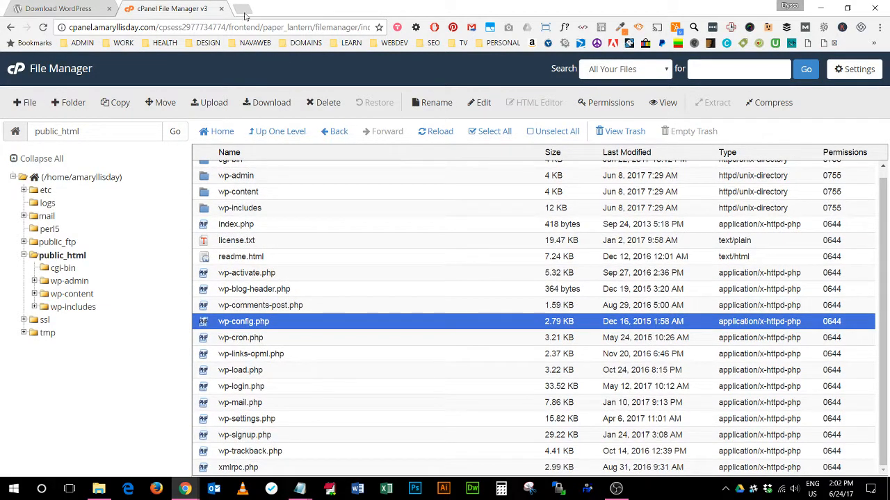
{"action": "left_click", "coordinate": [123, 27]}
{"action": "left_click", "coordinate": [129, 27]}
{"action": "left_click_drag", "start_coordinate": [156, 27], "coordinate": [96, 28]}
{"action": "key", "text": "ctrl+c"}
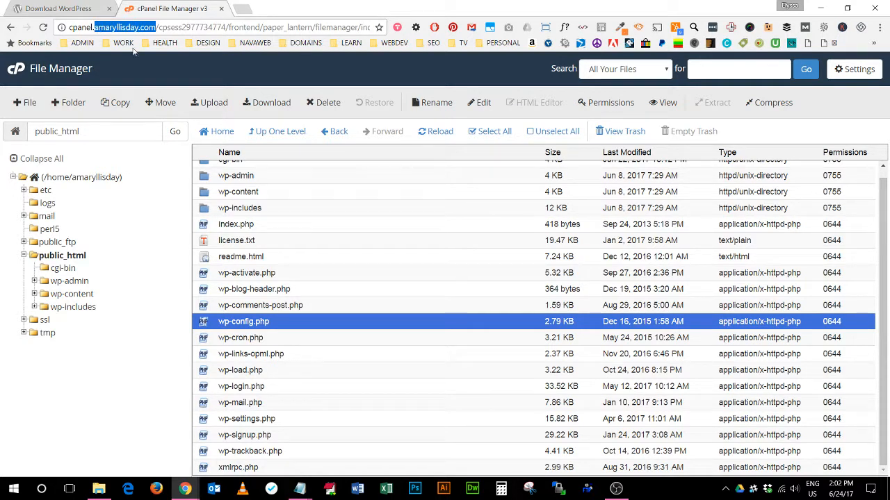
{"action": "left_click", "coordinate": [240, 8]}
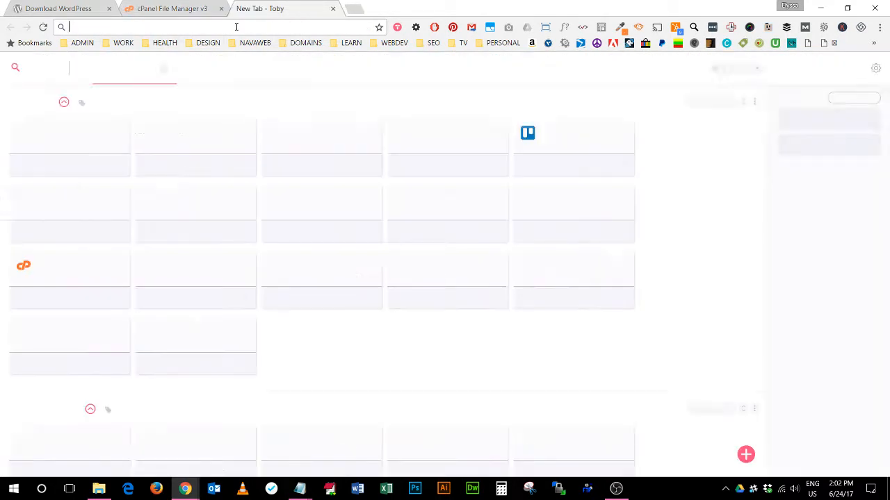
{"action": "key", "text": "ctrl+v"}
{"action": "type", "text": "/"}
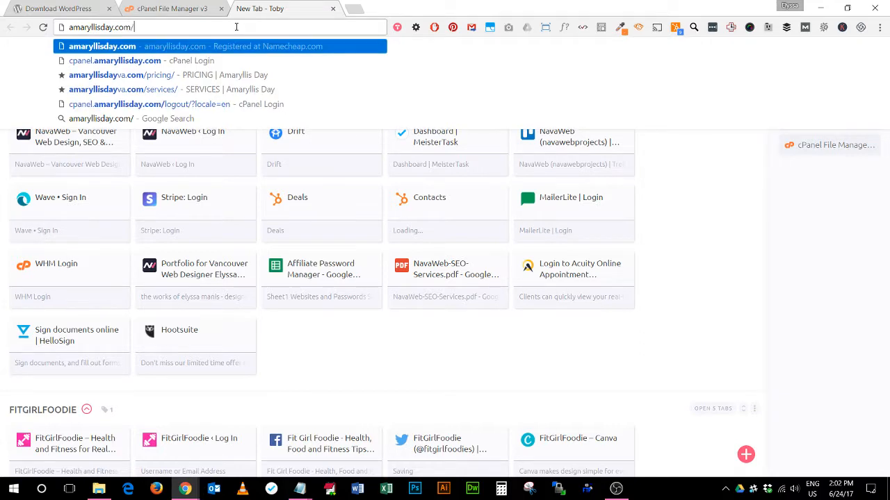
{"action": "type", "text": "install.php"}
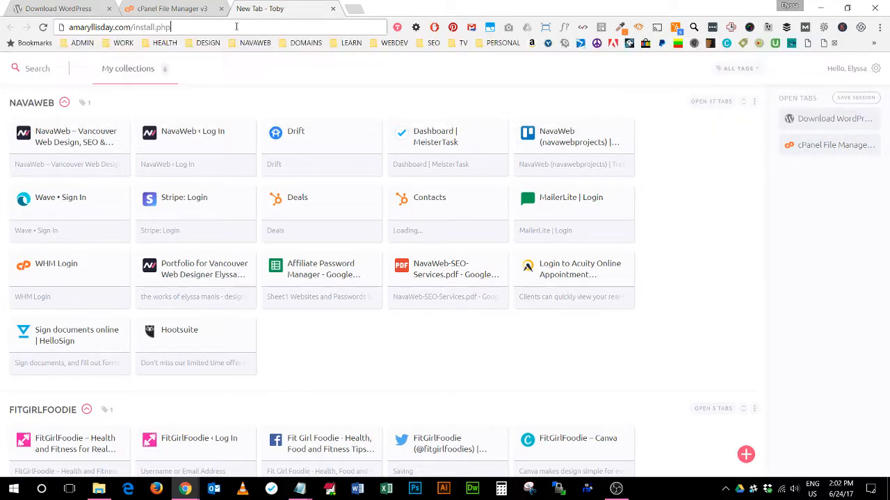
{"action": "key", "text": "Return"}
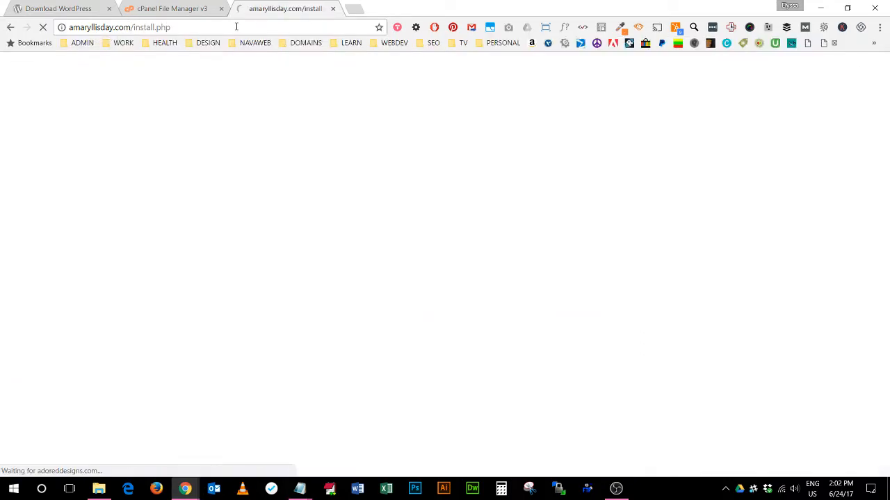
Load the domain root instead of /install.php and continue with English (United States).
{"action": "left_click", "coordinate": [159, 7]}
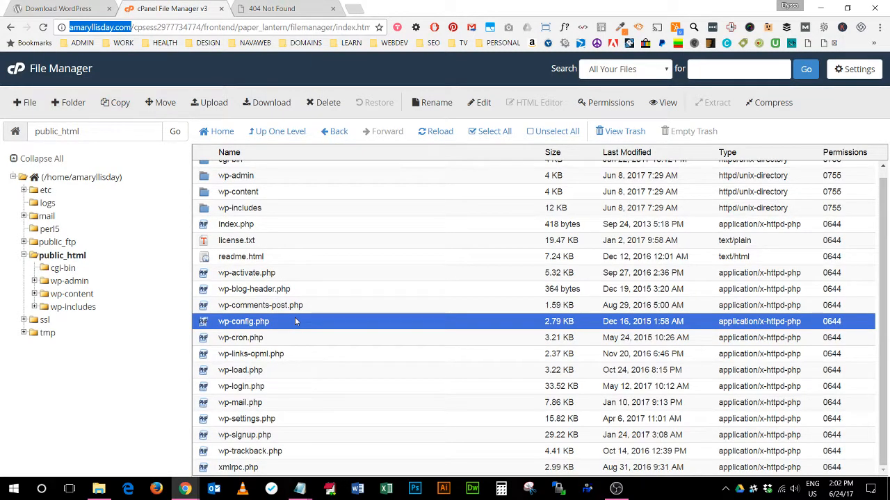
{"action": "scroll", "coordinate": [294, 321], "scroll_direction": "up", "scroll_amount": 1}
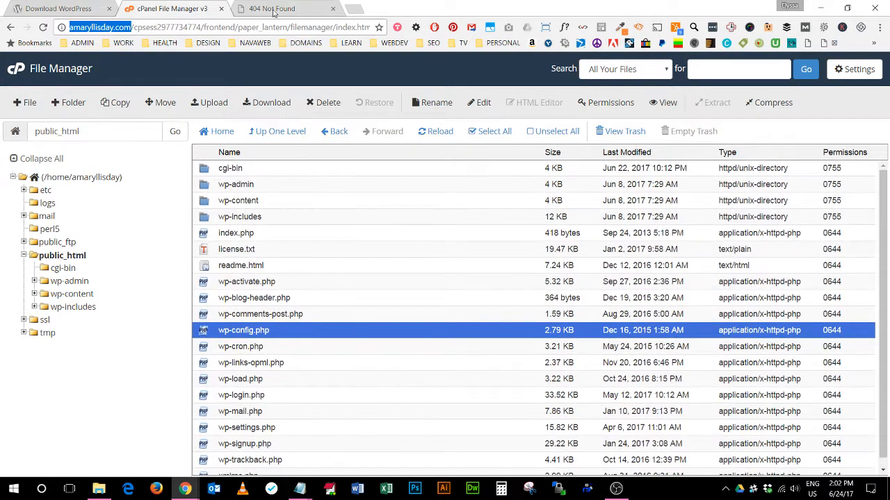
{"action": "left_click", "coordinate": [271, 9]}
{"action": "left_click", "coordinate": [152, 28]}
{"action": "left_click_drag", "start_coordinate": [135, 28], "coordinate": [173, 28]}
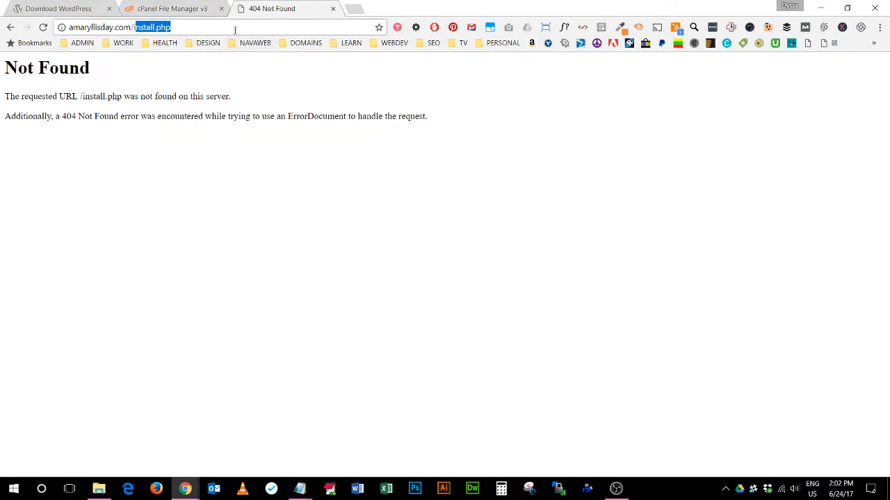
{"action": "key", "text": "BackSpace"}
{"action": "key", "text": "BackSpace"}
{"action": "key", "text": "Return"}
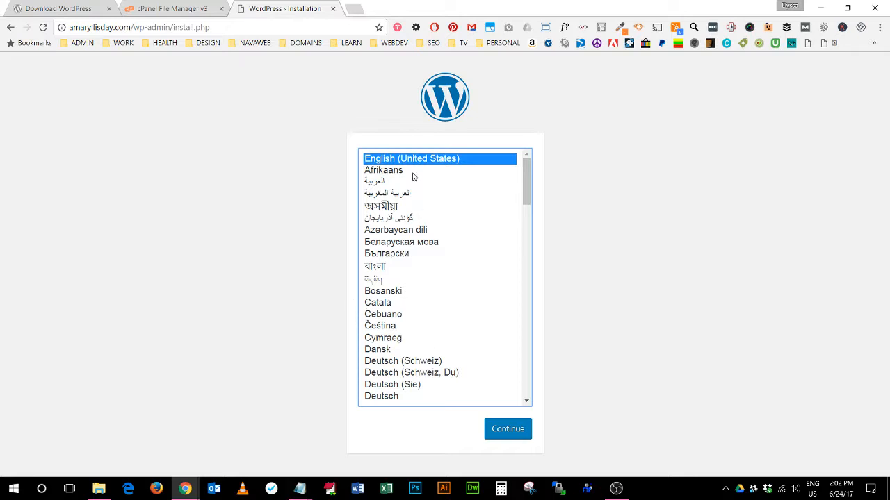
{"action": "left_click", "coordinate": [503, 430]}
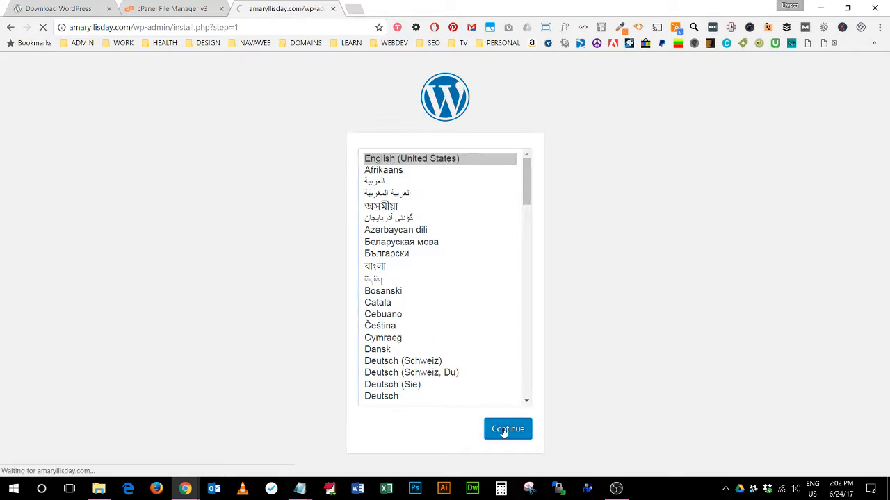
Set the Site Title to 'Amaryllis Day'.
{"action": "scroll", "coordinate": [371, 328], "scroll_direction": "down", "scroll_amount": 2}
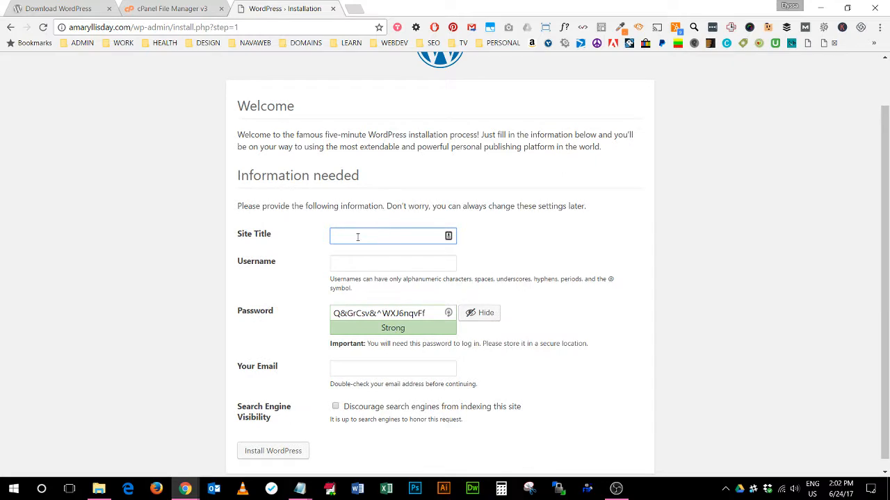
{"action": "key", "text": "ctrl+v"}
{"action": "left_click_drag", "start_coordinate": [407, 237], "coordinate": [319, 237]}
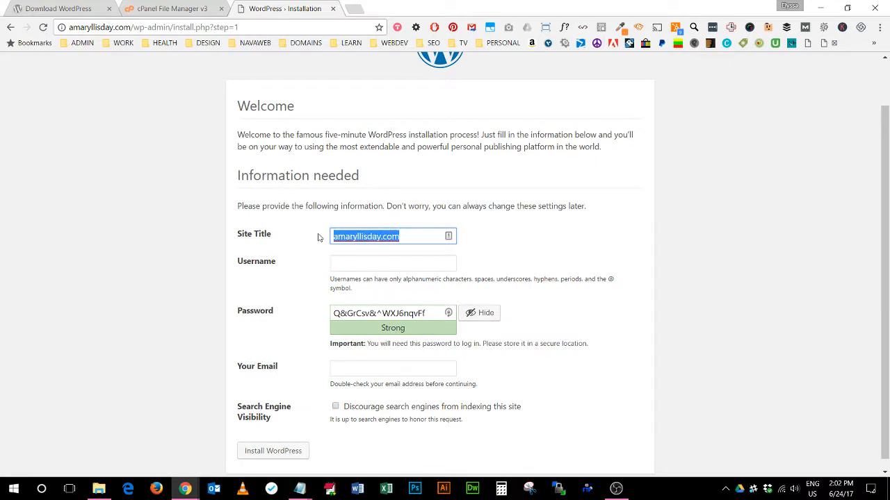
{"action": "left_click", "coordinate": [406, 237]}
{"action": "key", "text": "BackSpace"}
{"action": "key", "text": "BackSpace"}
{"action": "key", "text": "BackSpace"}
{"action": "key", "text": "BackSpace"}
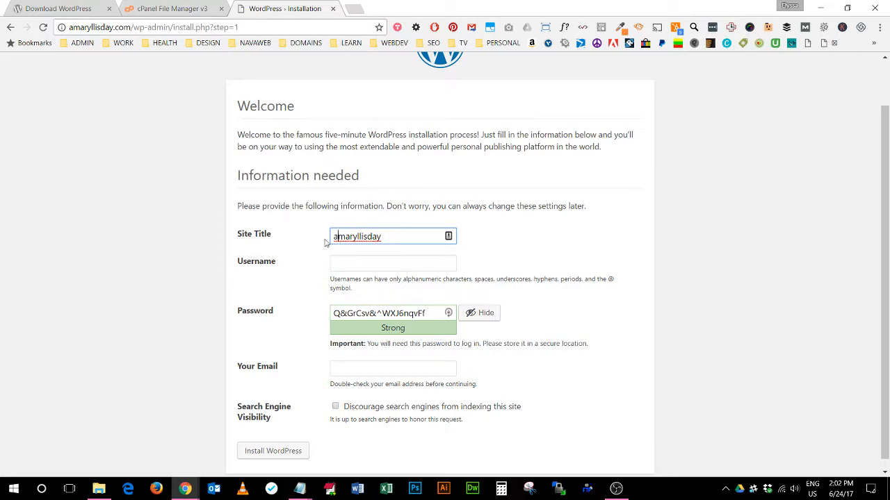
{"action": "key", "text": "BackSpace"}
{"action": "type", "text": "A"}
{"action": "key", "text": "BackSpace"}
{"action": "type", "text": "D"}
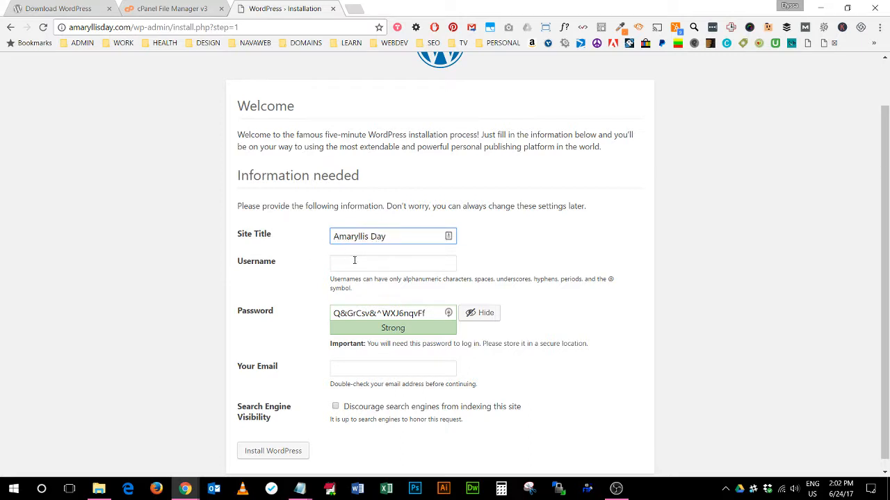
Enter admin as the Username.
{"action": "left_click", "coordinate": [355, 262]}
{"action": "type", "text": "admin"}
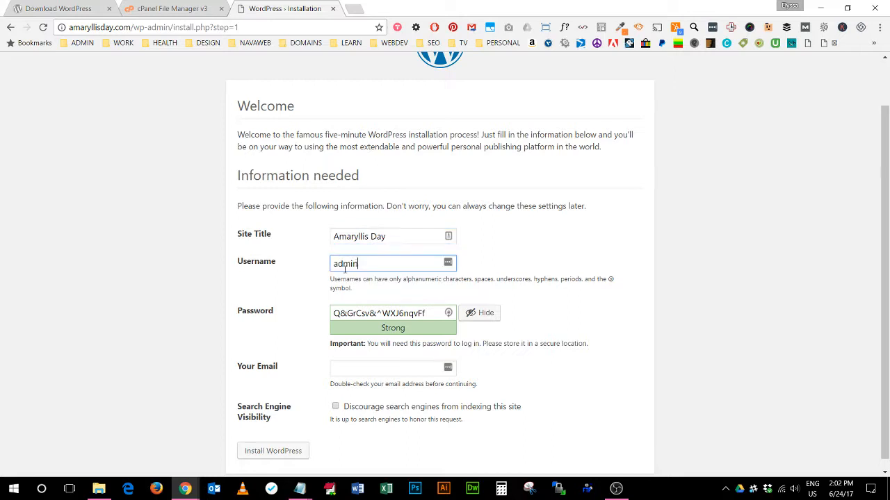
{"action": "left_click", "coordinate": [188, 254]}
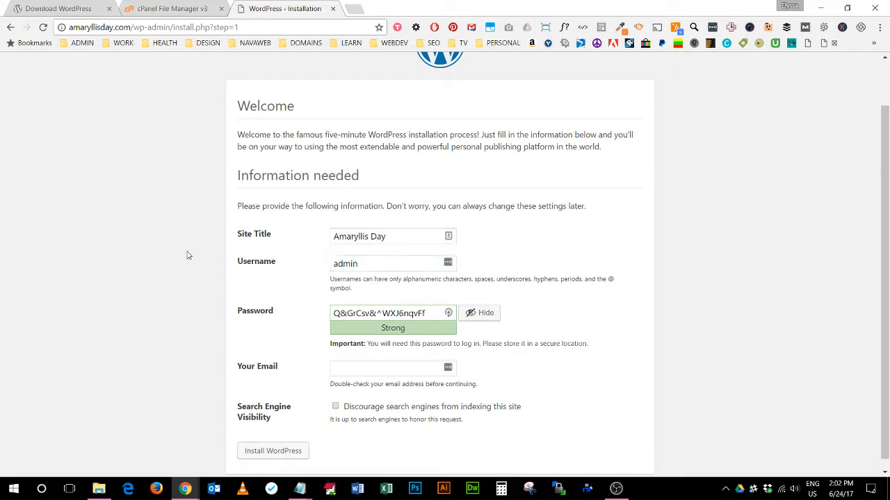
Replace the generated password with a custom password of your own.
{"action": "left_click", "coordinate": [471, 314]}
{"action": "left_click", "coordinate": [470, 314]}
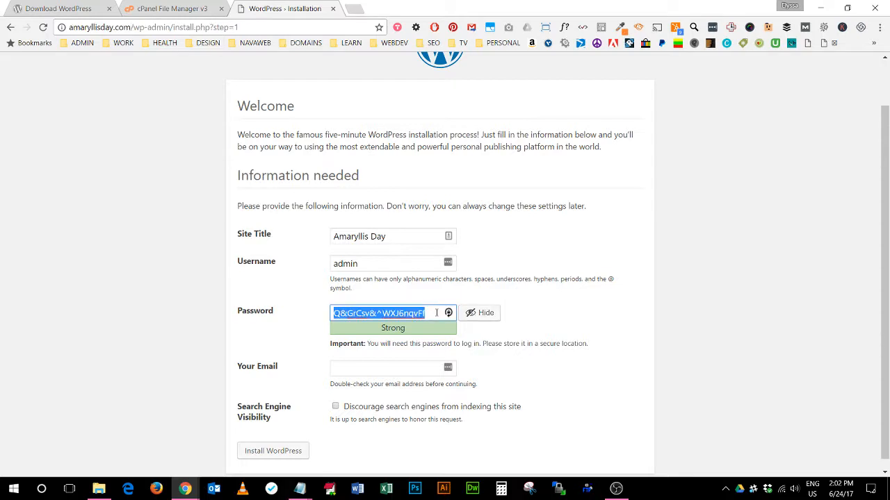
{"action": "left_click", "coordinate": [471, 313]}
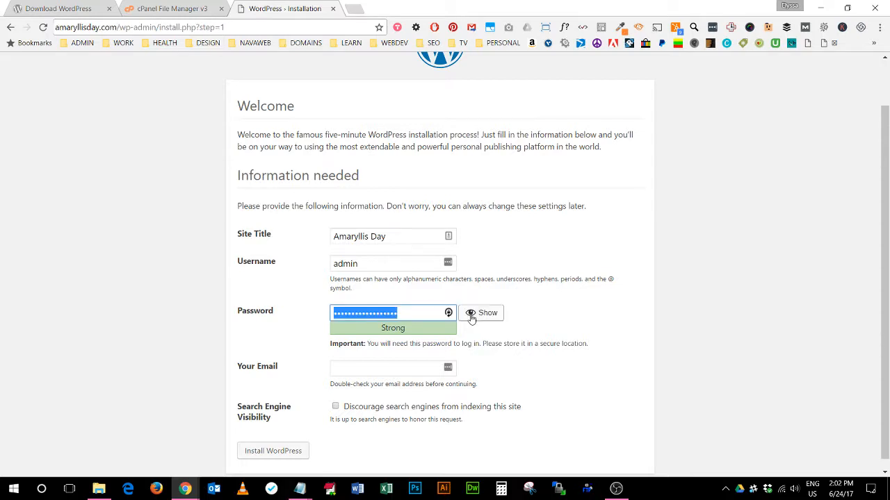
{"action": "key", "text": "BackSpace"}
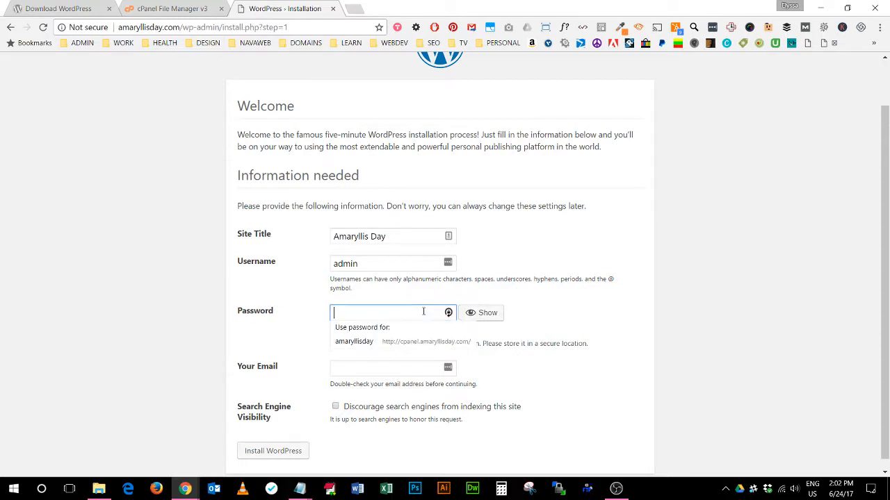
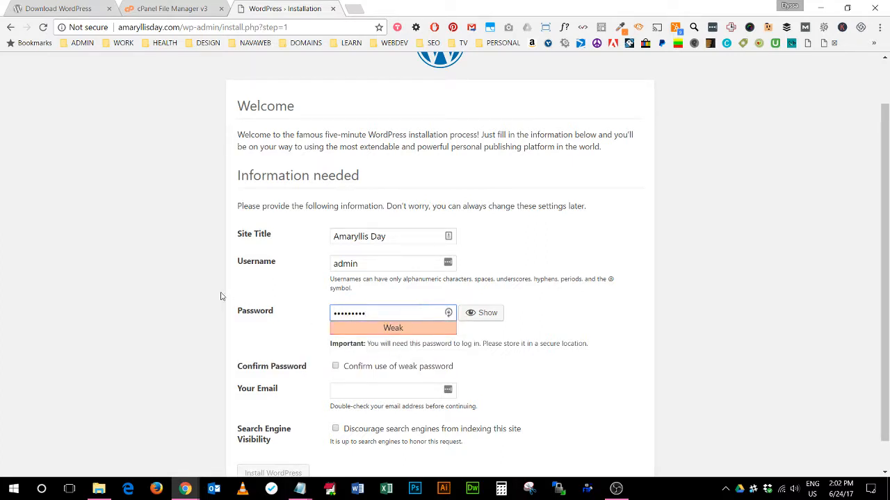
{"action": "scroll", "coordinate": [202, 299], "scroll_direction": "down", "scroll_amount": 1}
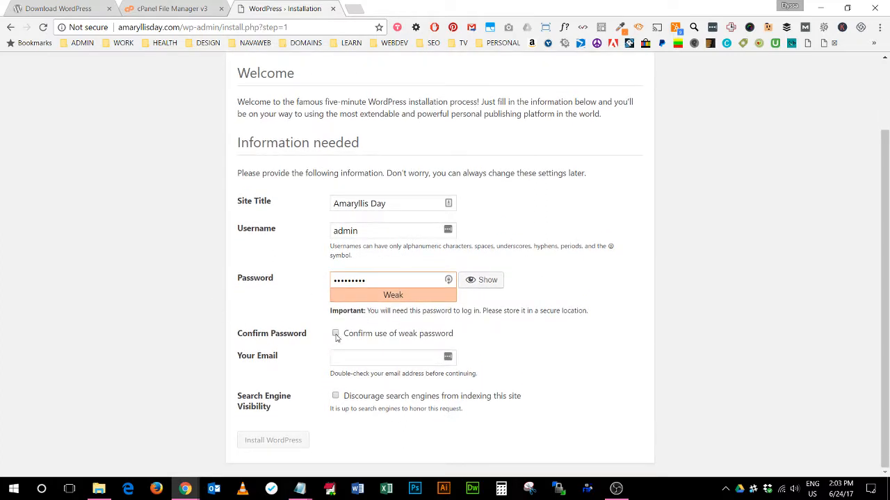
Enter the administrator's e-mail address in the Your Email field.
{"action": "left_click", "coordinate": [356, 357]}
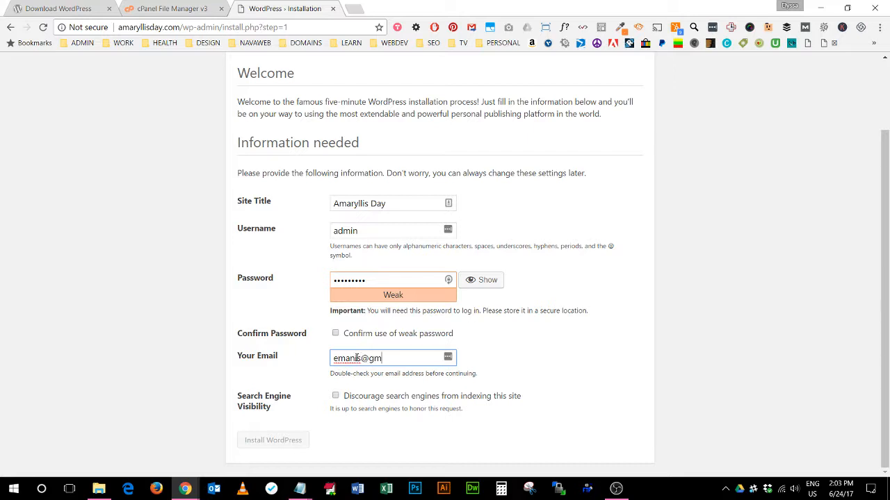
{"action": "left_click_drag", "start_coordinate": [416, 358], "coordinate": [318, 353]}
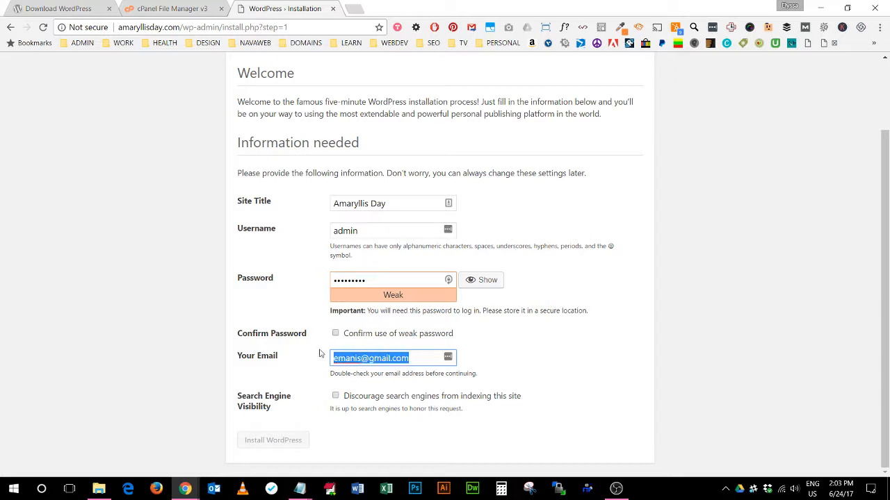
{"action": "key", "text": "BackSpace"}
{"action": "left_click", "coordinate": [185, 490]}
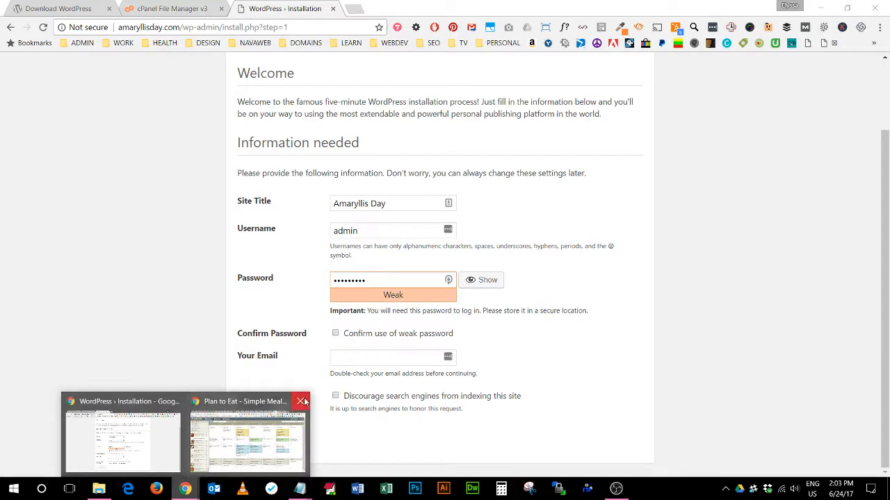
{"action": "left_click", "coordinate": [122, 438]}
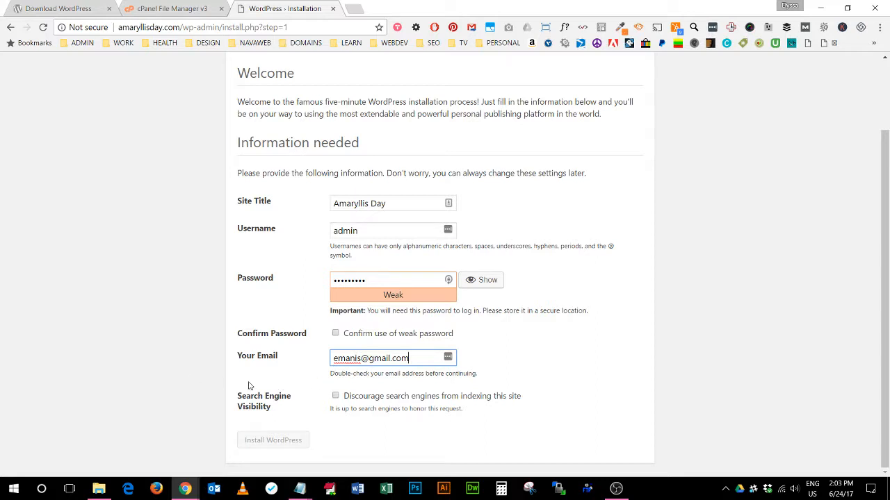
{"action": "left_click", "coordinate": [196, 426]}
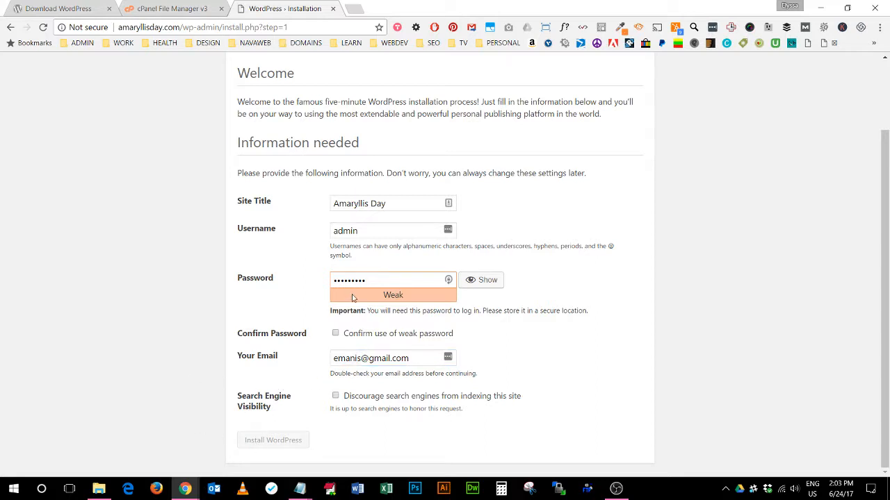
Review the entries and tick 'Confirm use of weak password'.
{"action": "left_click", "coordinate": [368, 232]}
{"action": "left_click", "coordinate": [383, 203]}
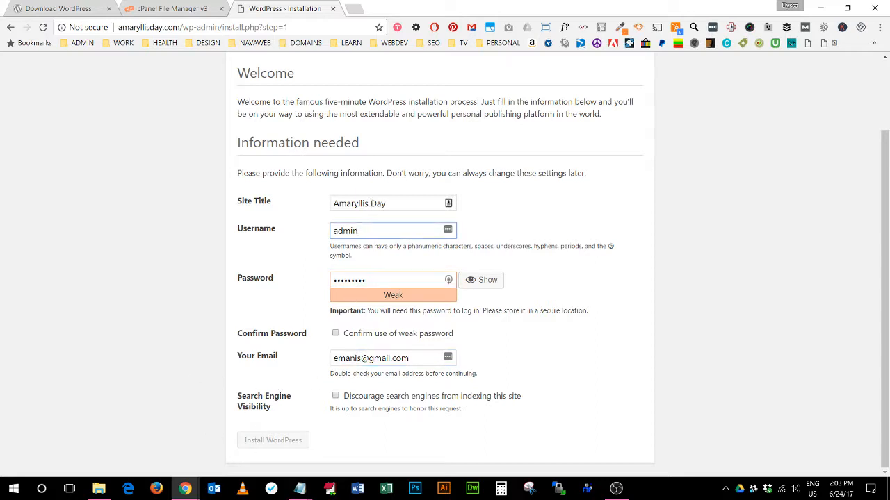
{"action": "left_click", "coordinate": [379, 359]}
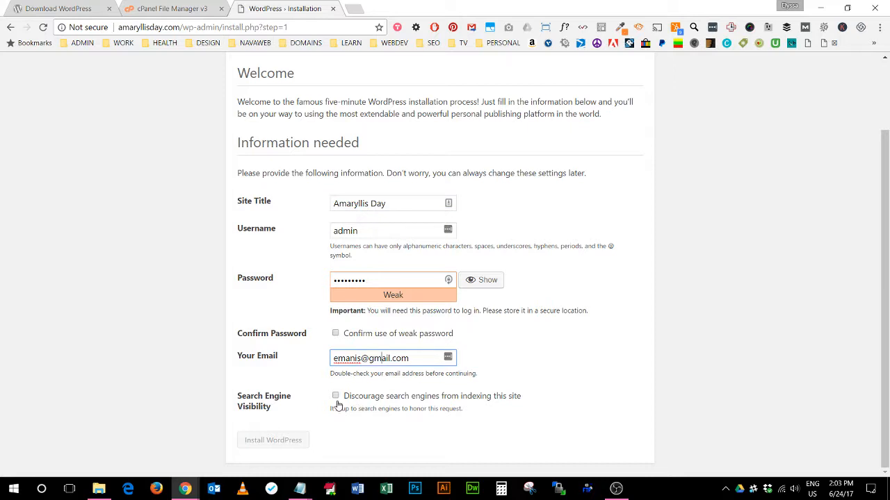
{"action": "left_click", "coordinate": [336, 335]}
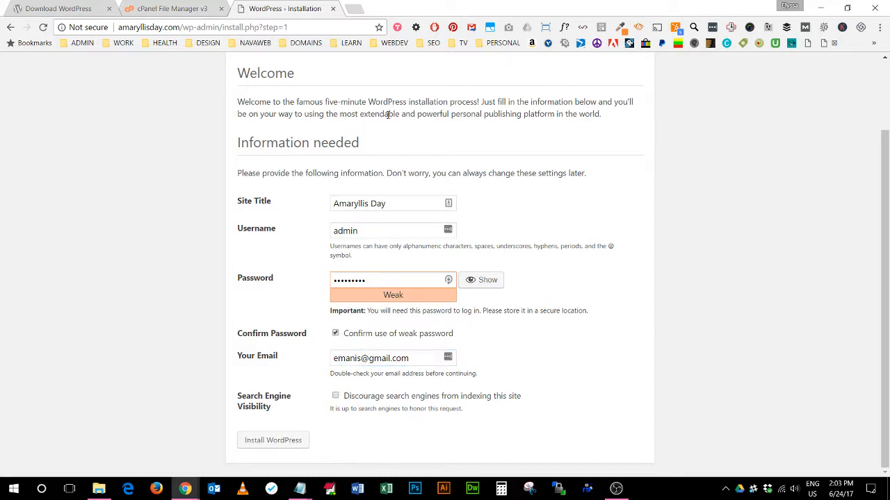
Run the WordPress installation and save the new admin login in Chrome.
{"action": "left_click", "coordinate": [271, 442]}
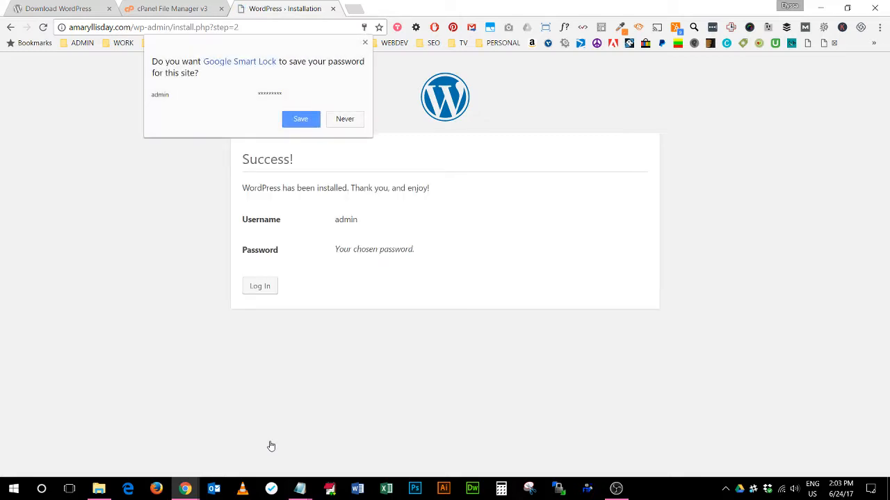
{"action": "left_click", "coordinate": [305, 118]}
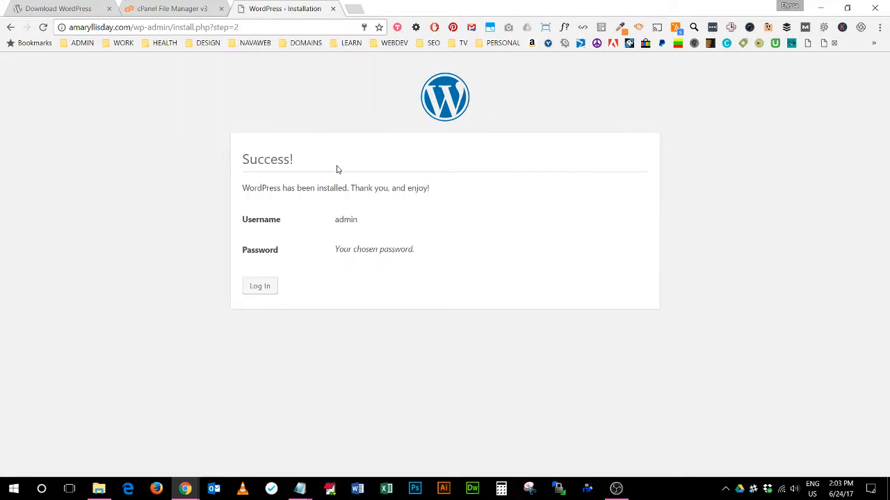
Go to the login page and sign in as admin with the saved credentials.
{"action": "left_click", "coordinate": [254, 291]}
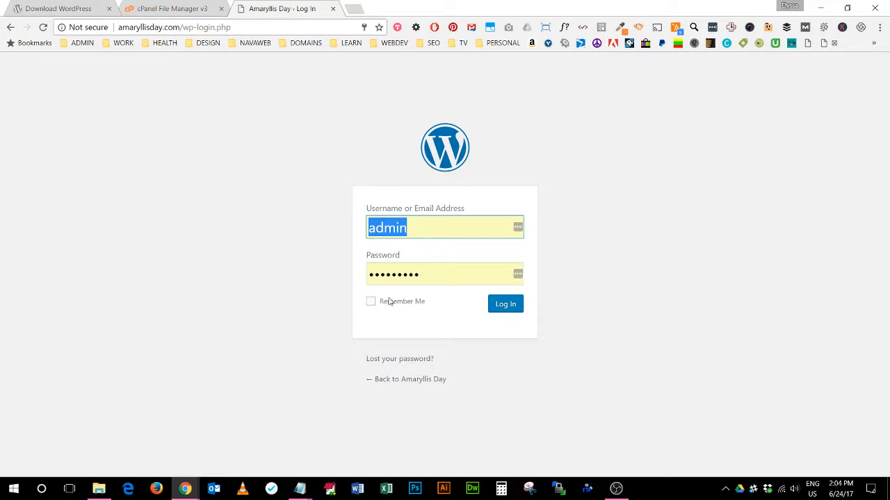
{"action": "left_click", "coordinate": [510, 309]}
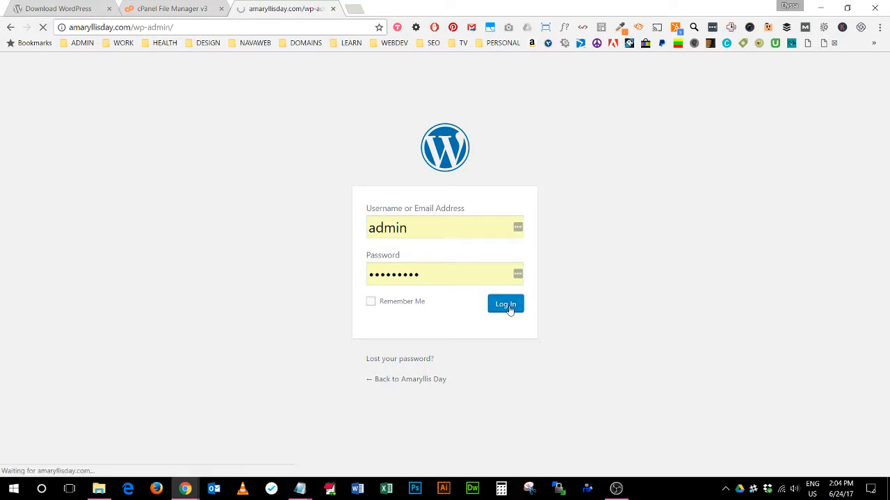